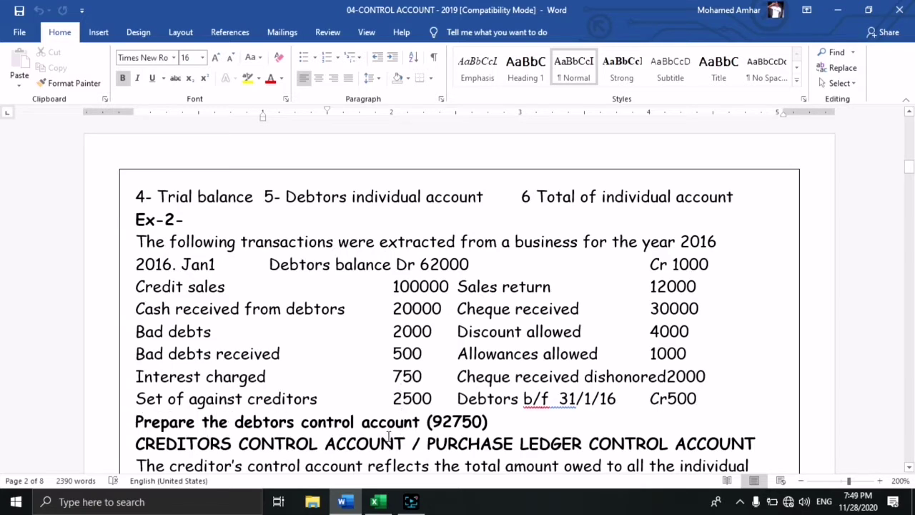
- Switch to the Excel workbook and change the account heading in cell A2 to "Debtor's Control Account"
{"action": "left_click", "coordinate": [378, 503]}
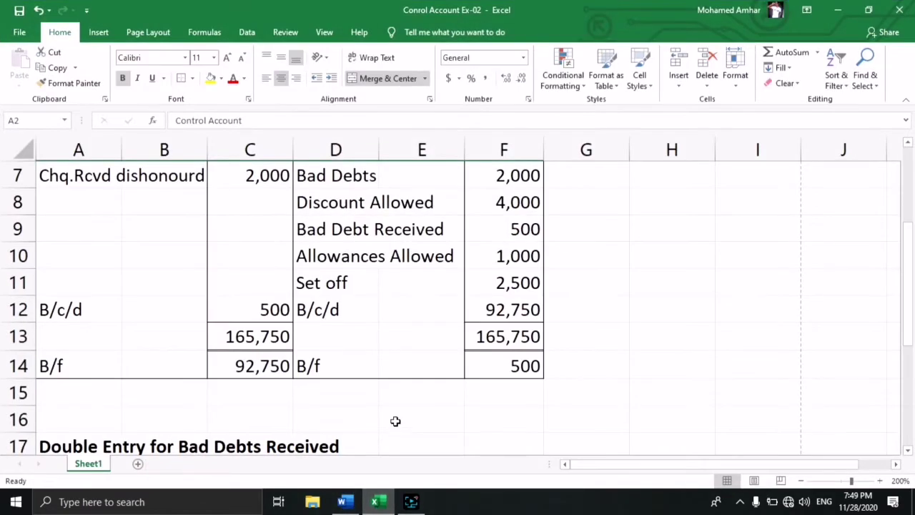
{"action": "scroll", "coordinate": [358, 365], "scroll_direction": "up", "scroll_amount": 2}
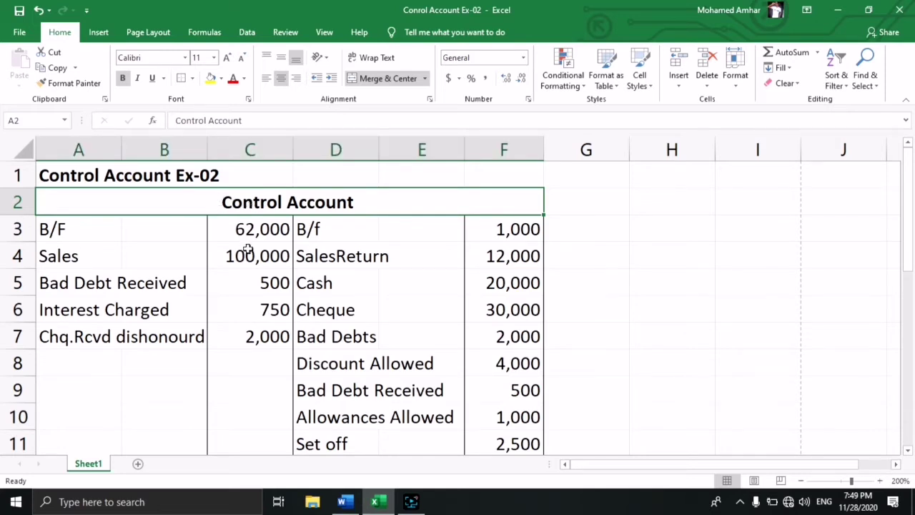
{"action": "left_click", "coordinate": [176, 121]}
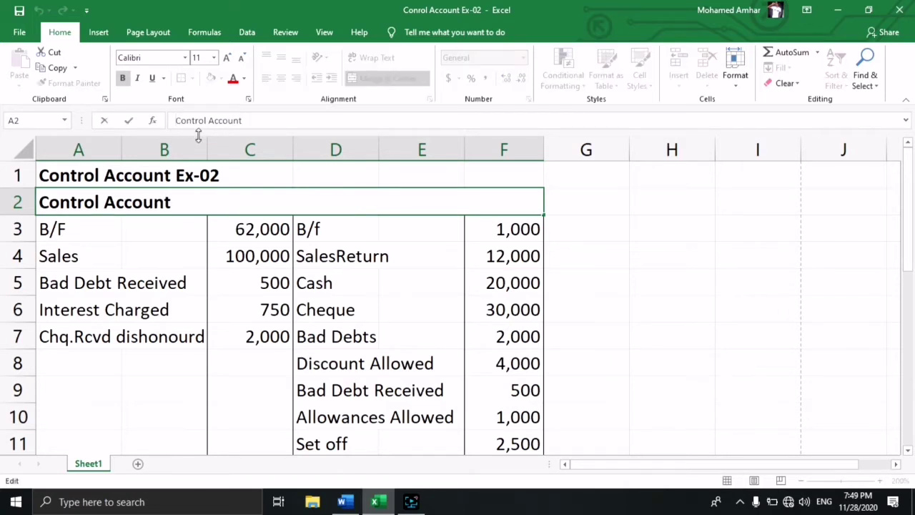
{"action": "type", "text": "B"}
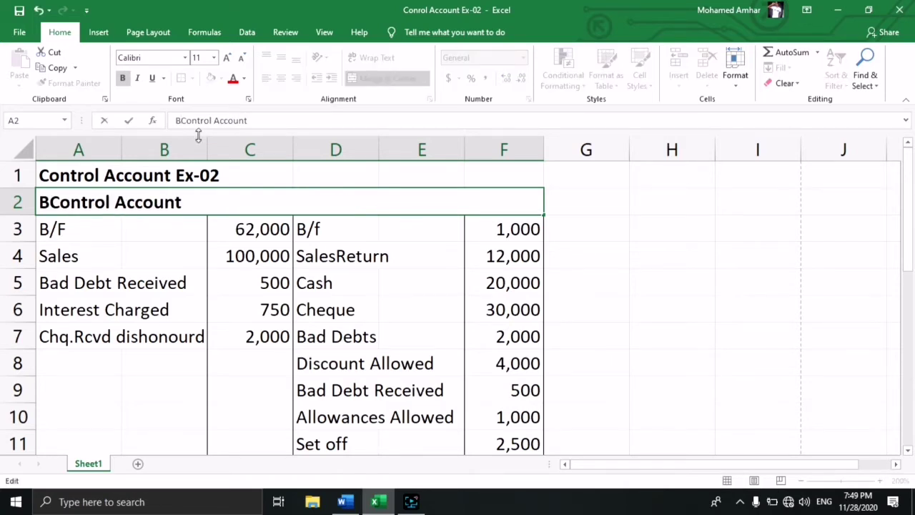
{"action": "key", "text": "BackSpace"}
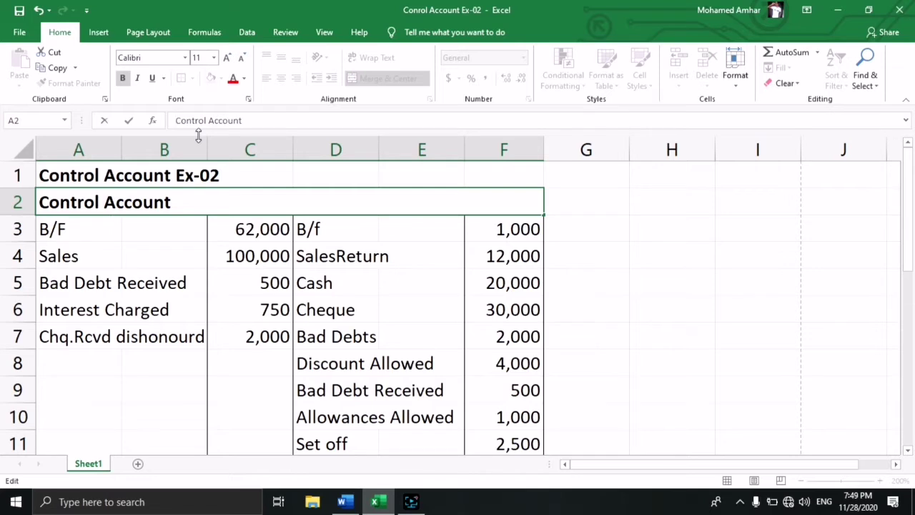
{"action": "type", "text": "Debt"}
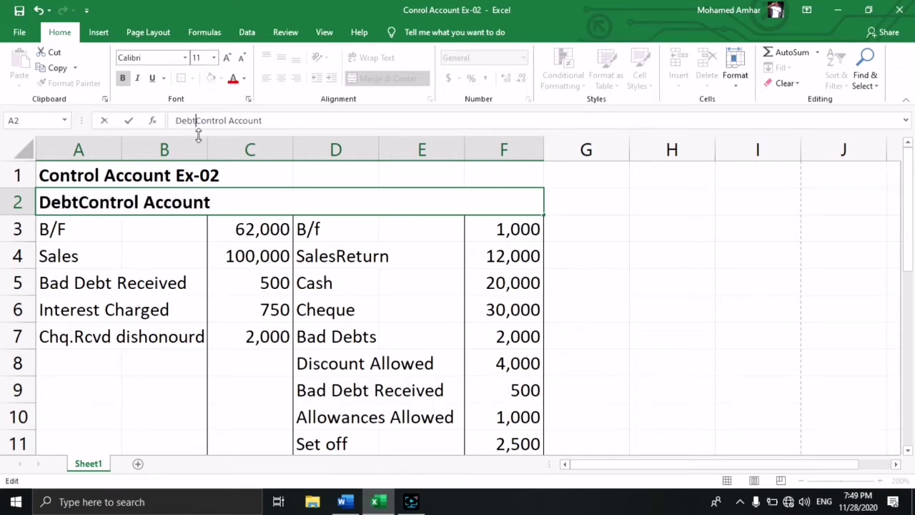
{"action": "type", "text": "ors"}
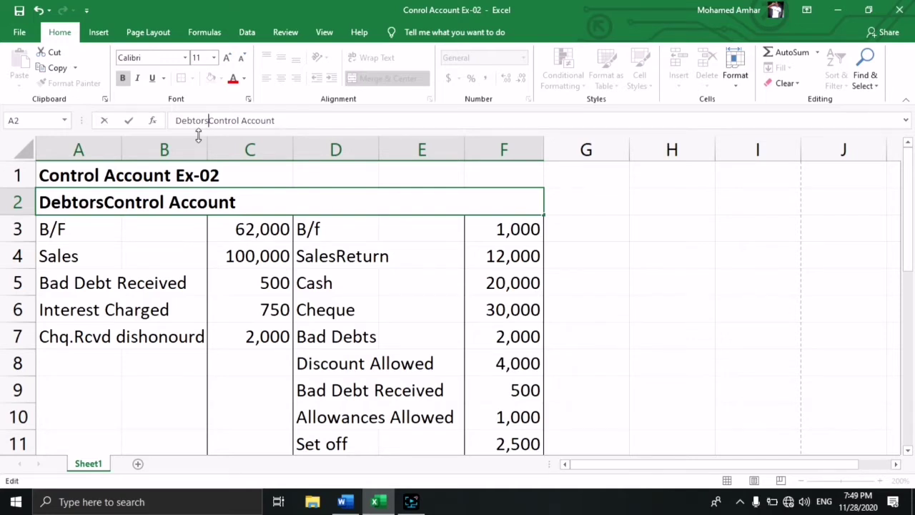
{"action": "key", "text": "BackSpace"}
{"action": "type", "text": "'"}
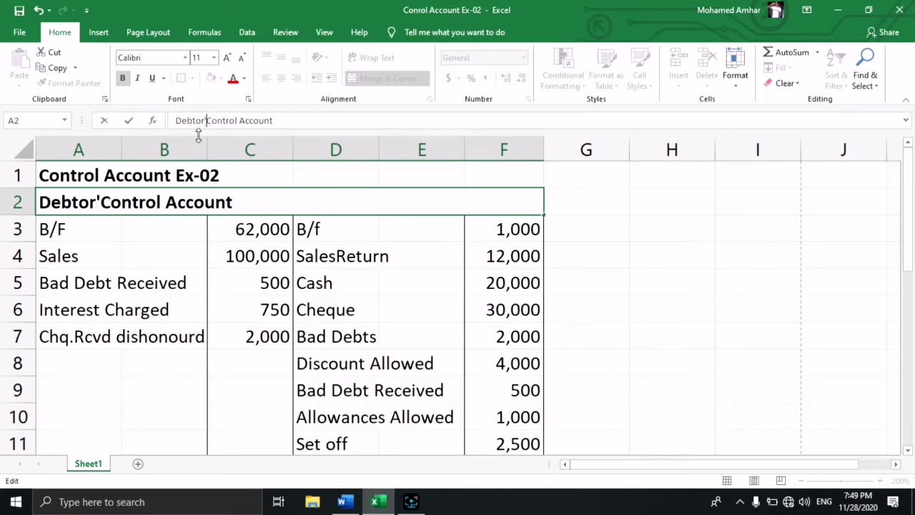
{"action": "type", "text": "s"}
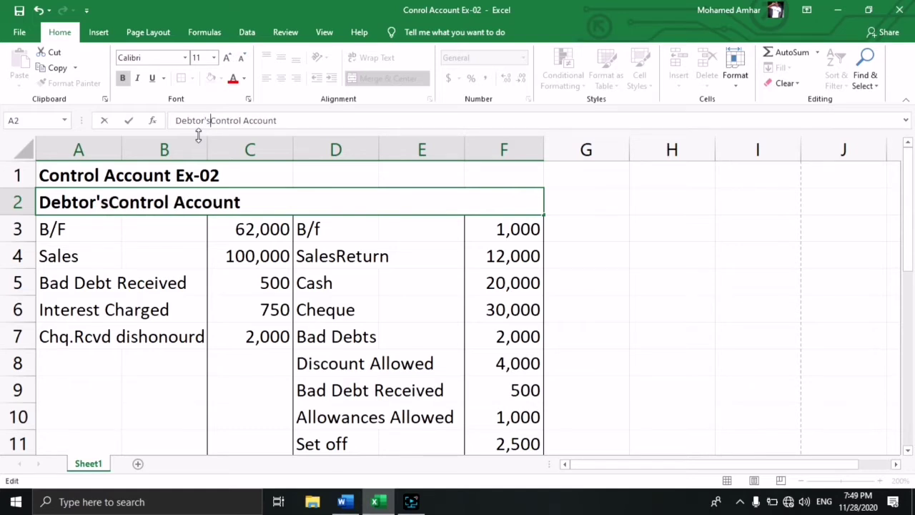
{"action": "left_click", "coordinate": [238, 283]}
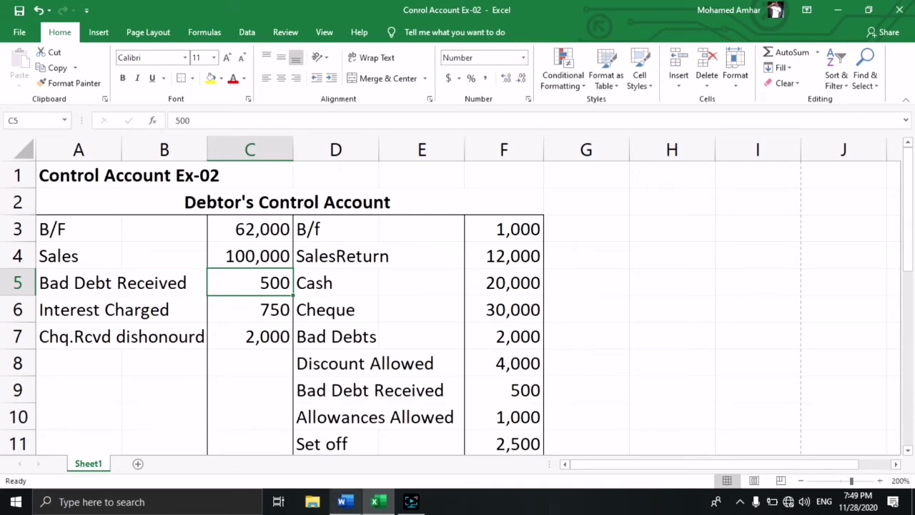
- Compare the opening debit and credit balances in the Excel control account with the January 1 debtors balances in the Word exercise
{"action": "left_click", "coordinate": [345, 502]}
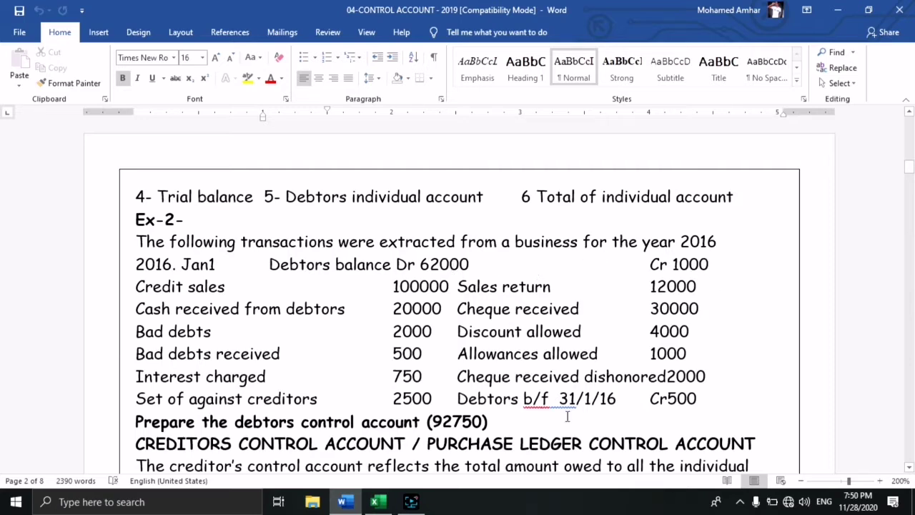
{"action": "left_click", "coordinate": [373, 503]}
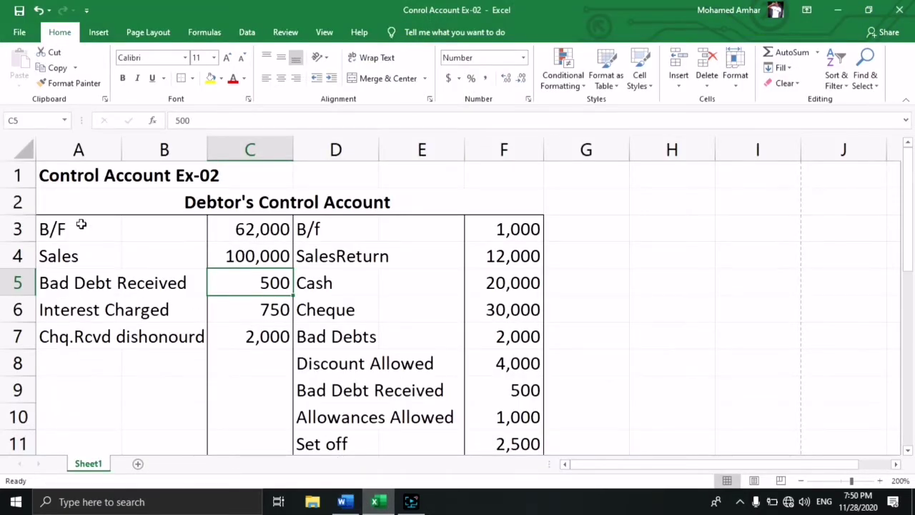
{"action": "left_click", "coordinate": [243, 230]}
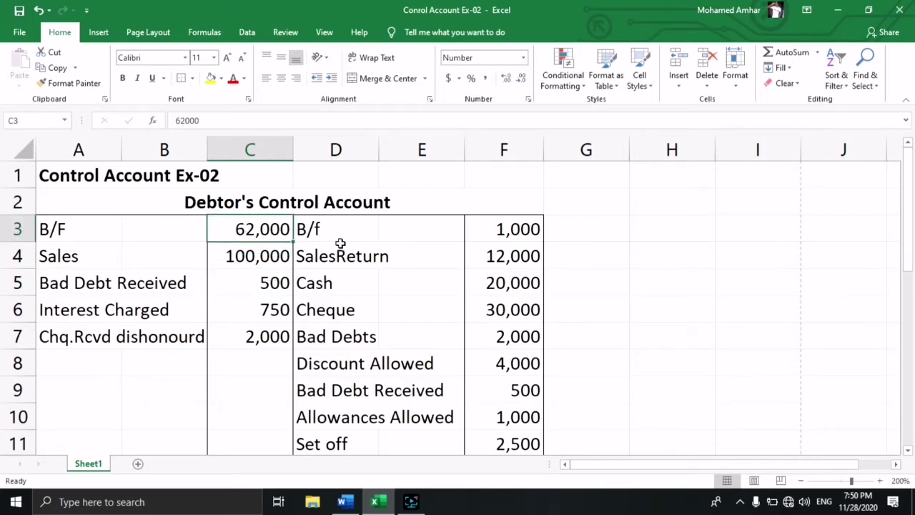
{"action": "left_click", "coordinate": [505, 229]}
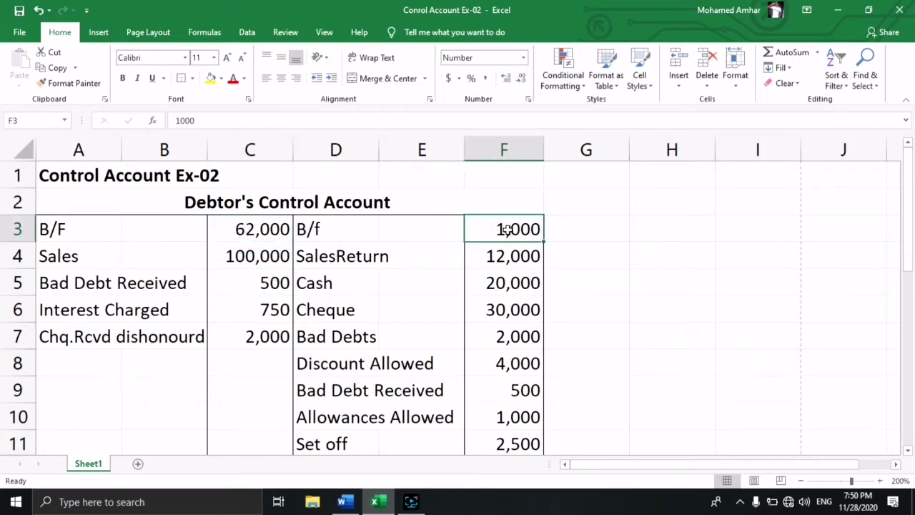
{"action": "mouse_move", "coordinate": [348, 506]}
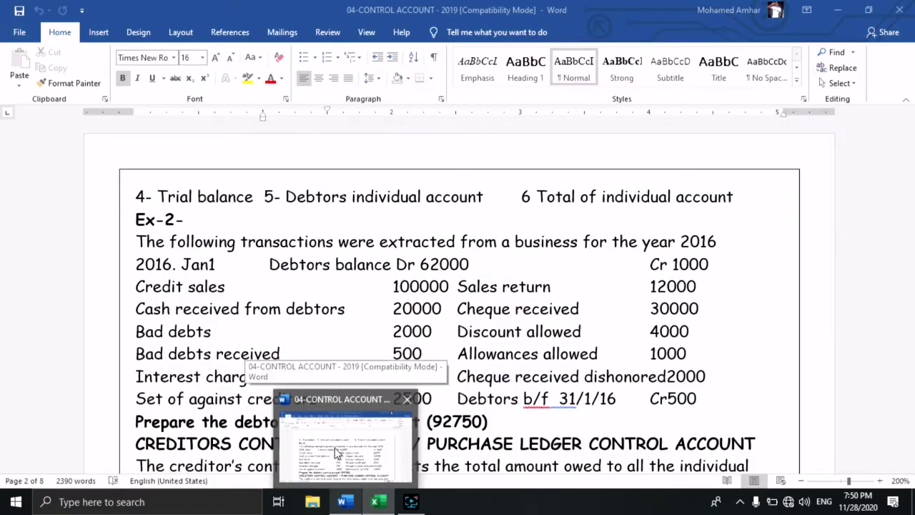
{"action": "left_click", "coordinate": [337, 453]}
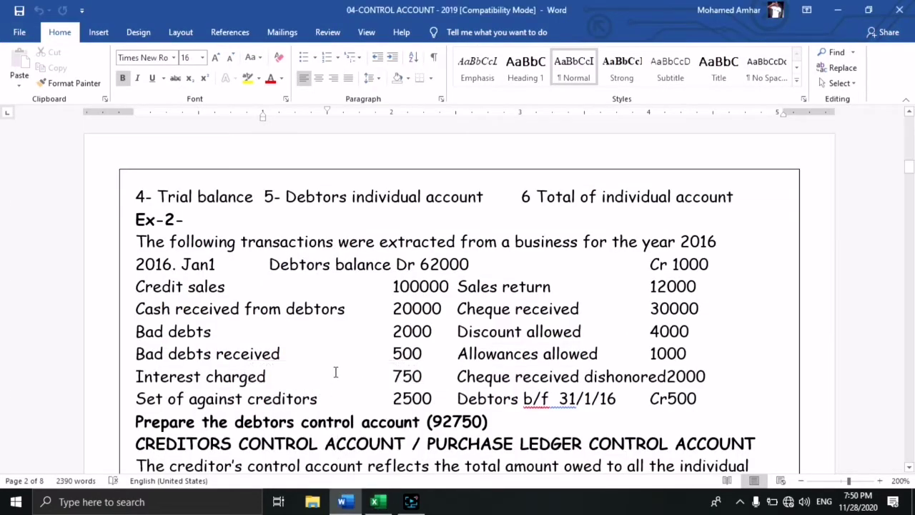
{"action": "left_click", "coordinate": [348, 500]}
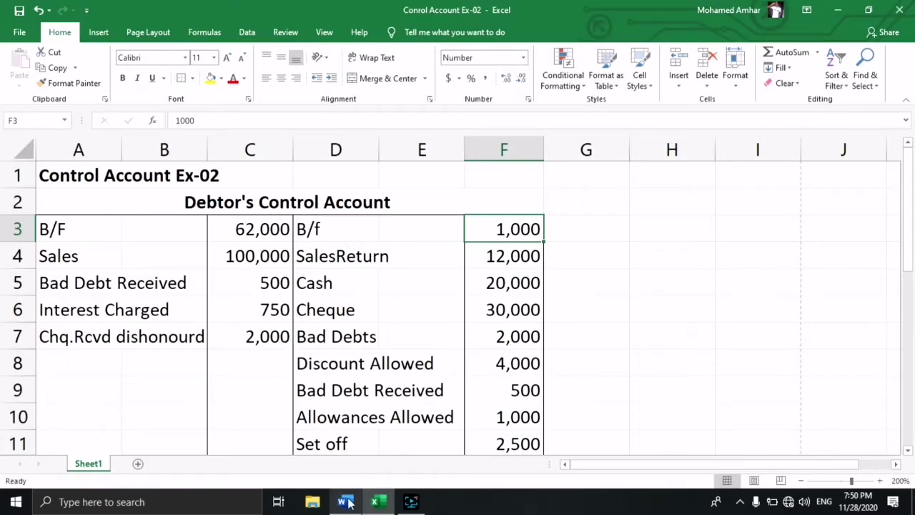
- Check the credit sales and sales return figures in the Word exercise against the Sales and SalesReturn entries in the Excel account
{"action": "left_click", "coordinate": [346, 496]}
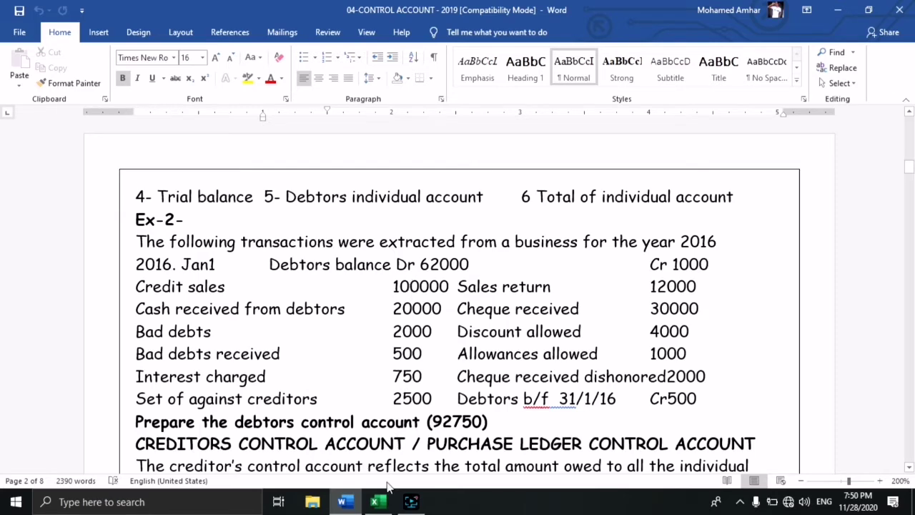
{"action": "left_click", "coordinate": [380, 502]}
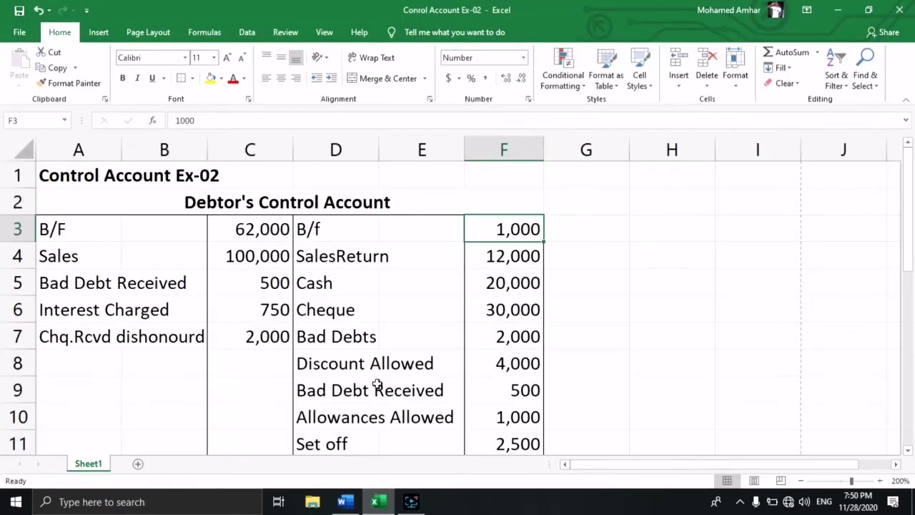
{"action": "left_click", "coordinate": [246, 260]}
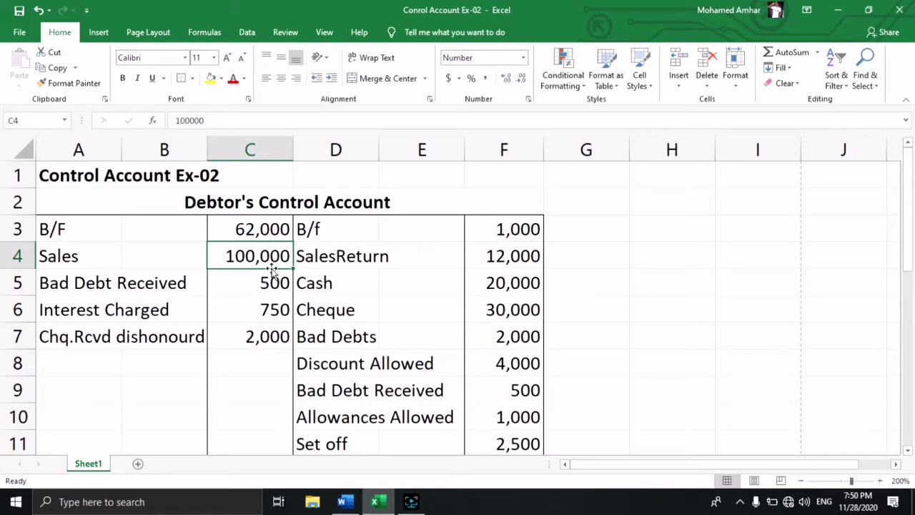
{"action": "left_click", "coordinate": [348, 504]}
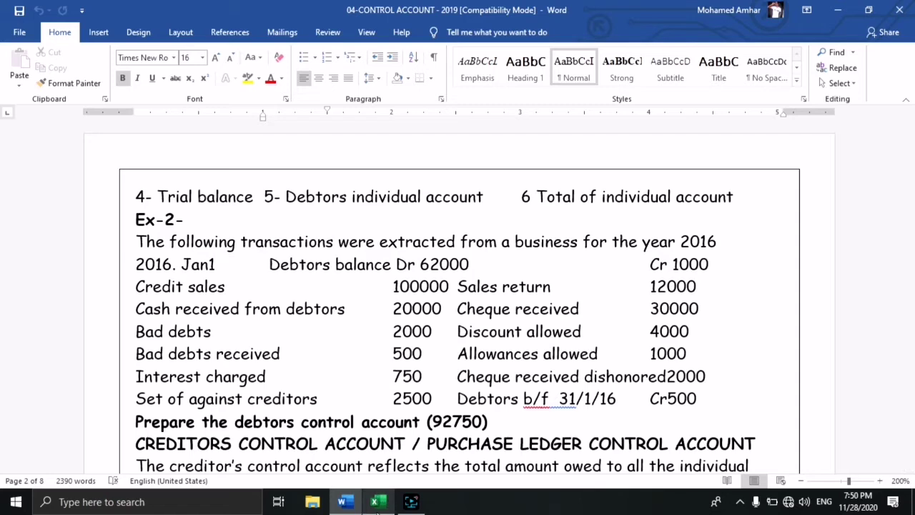
{"action": "left_click", "coordinate": [377, 502]}
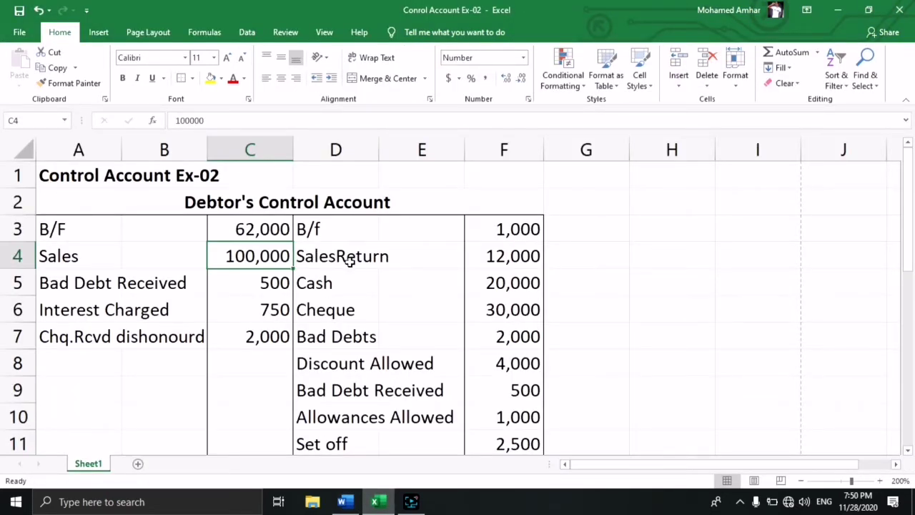
{"action": "left_click", "coordinate": [345, 259]}
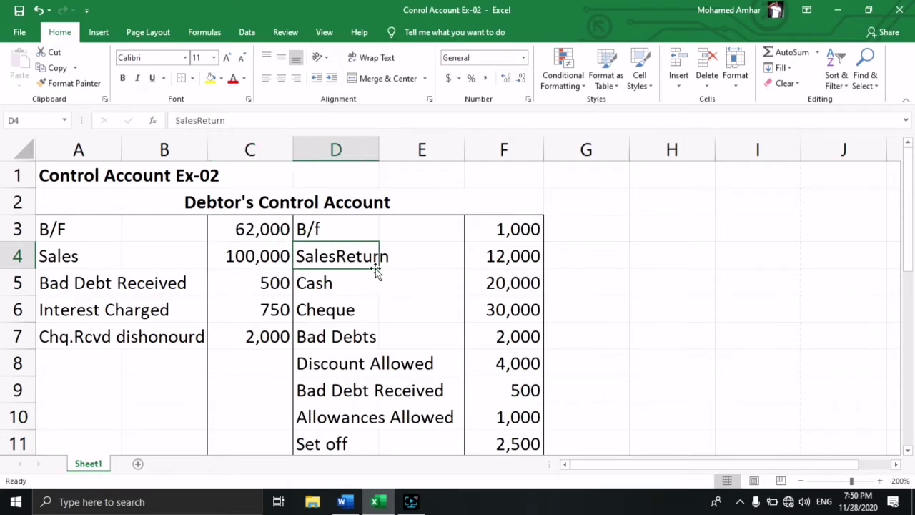
{"action": "left_click", "coordinate": [504, 261]}
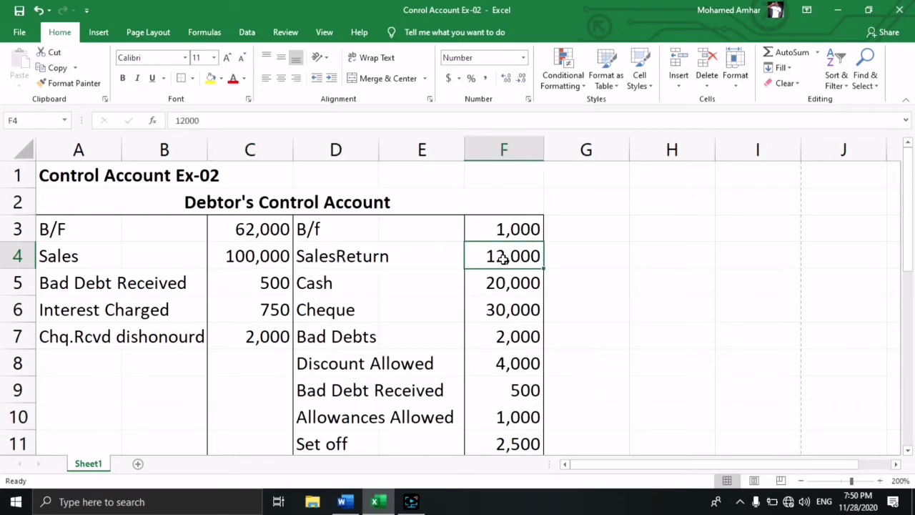
- Locate the cash received from debtors in the Word exercise and trace it to the Cash entry on the Excel account's credit side
{"action": "left_click", "coordinate": [343, 503]}
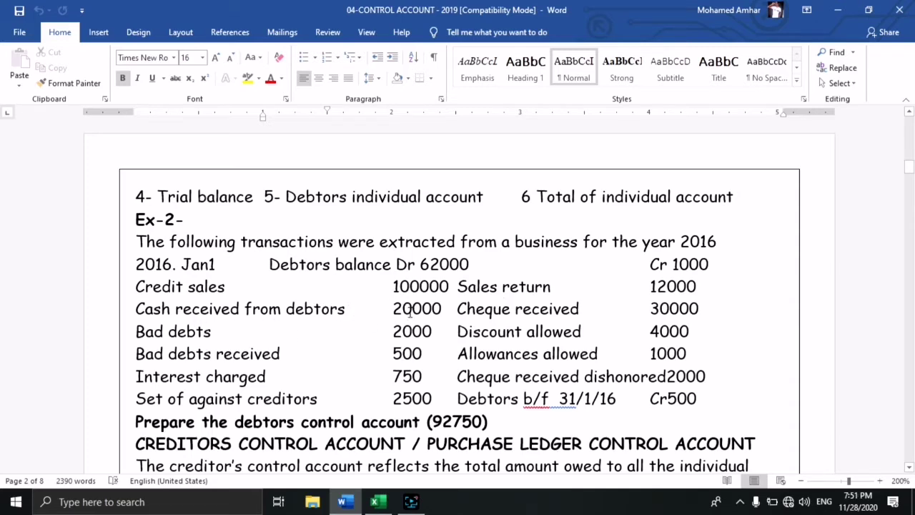
{"action": "left_click", "coordinate": [393, 310]}
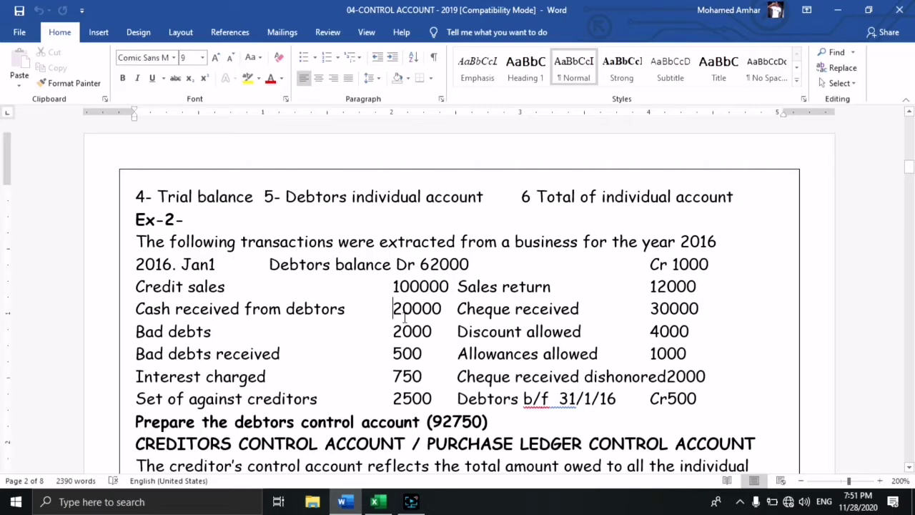
{"action": "left_click", "coordinate": [383, 504]}
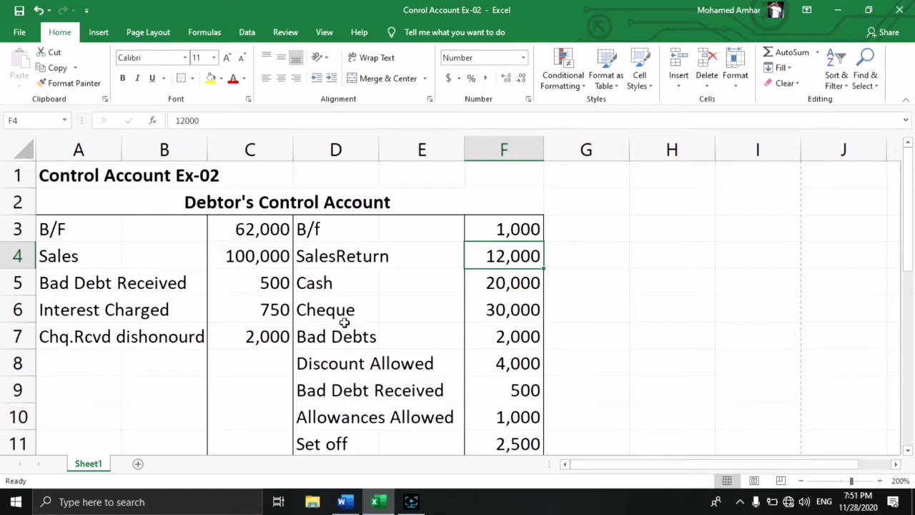
{"action": "left_click", "coordinate": [326, 283]}
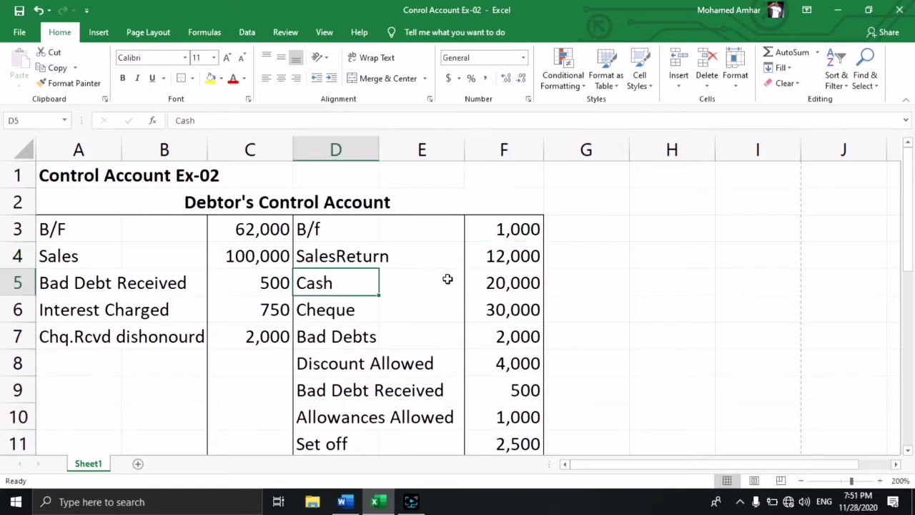
{"action": "left_click", "coordinate": [512, 288]}
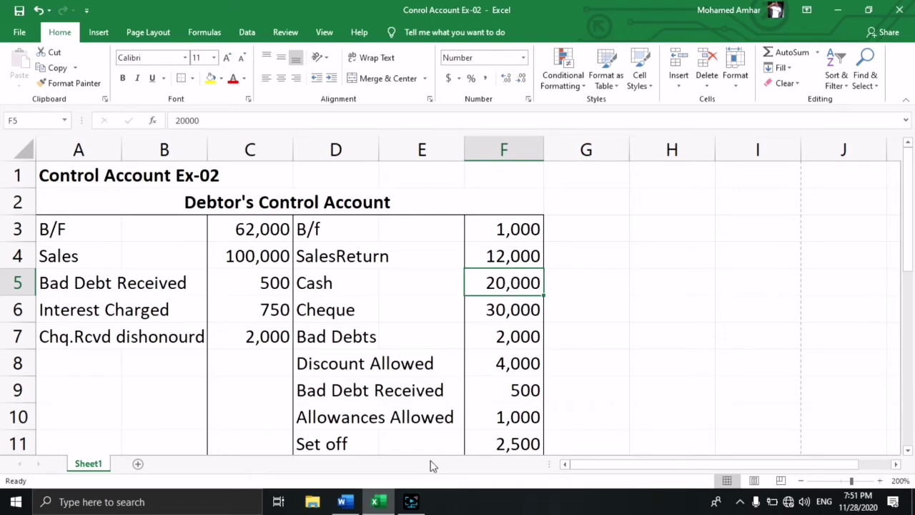
- Look up the cheque received in the Word exercise and match it to the Cheque entry and its amount in Excel
{"action": "left_click", "coordinate": [346, 503]}
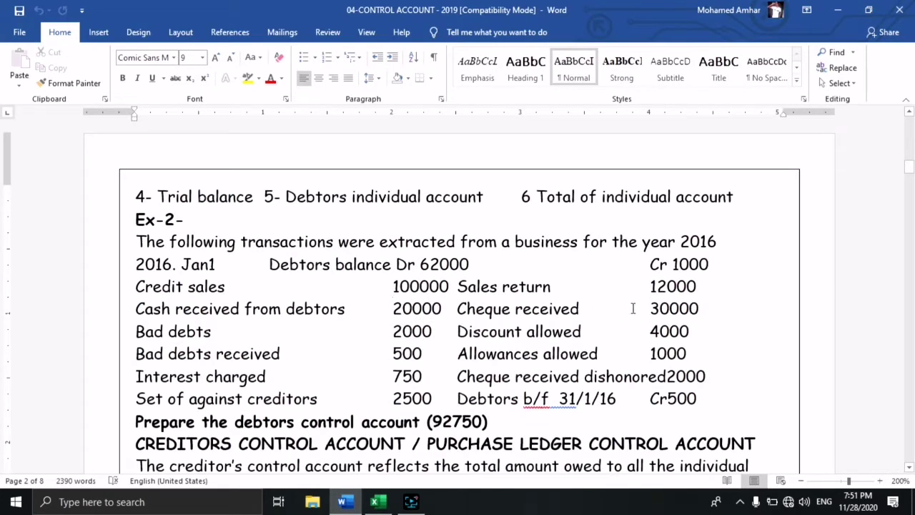
{"action": "mouse_move", "coordinate": [375, 504]}
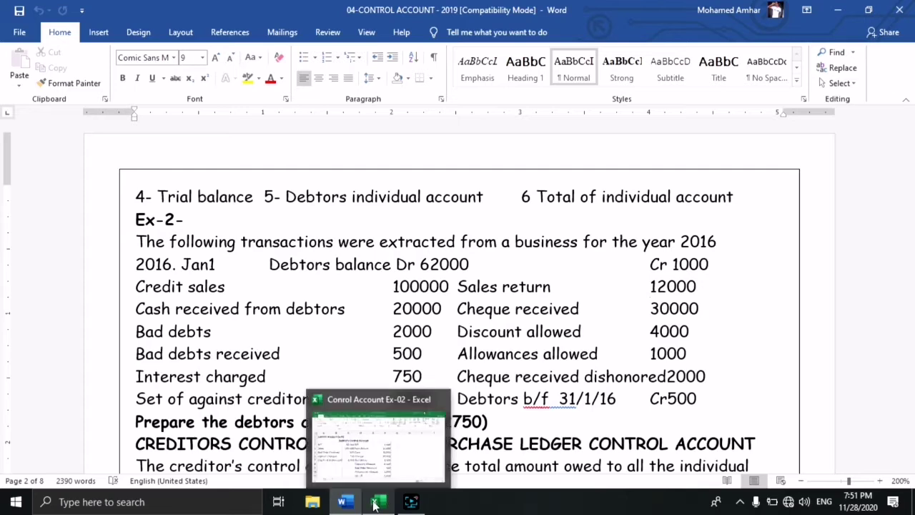
{"action": "left_click", "coordinate": [375, 504]}
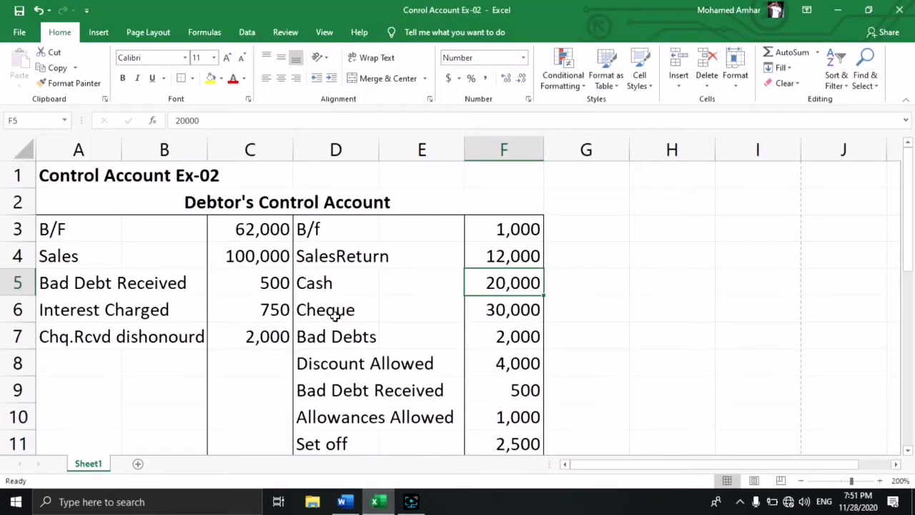
{"action": "left_click", "coordinate": [357, 310]}
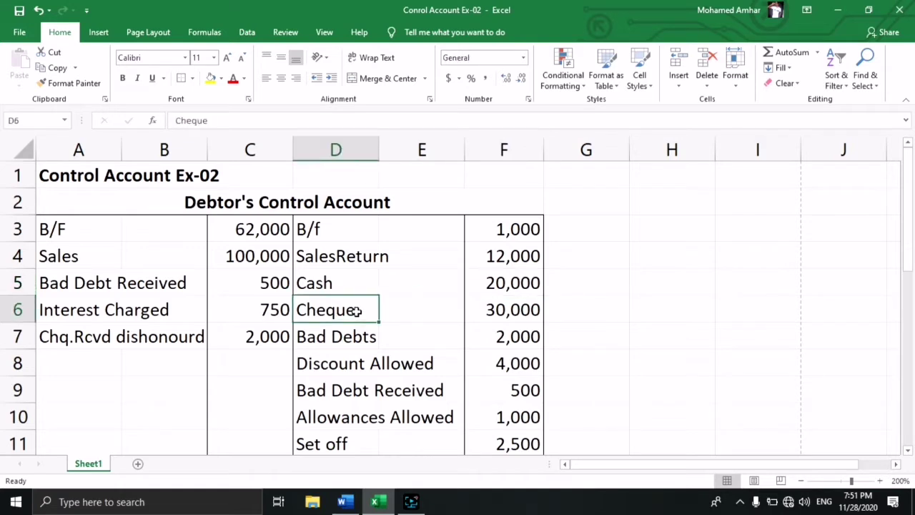
{"action": "left_click", "coordinate": [512, 309]}
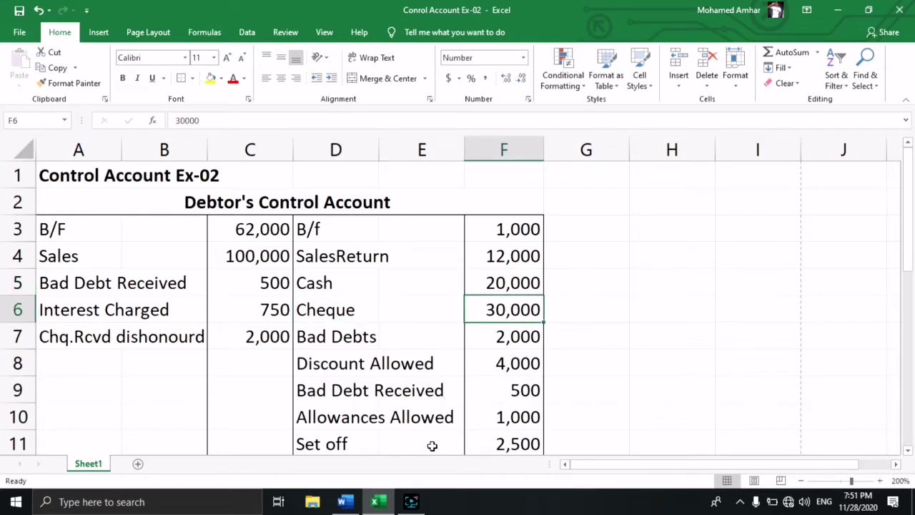
- Find the bad debts figure in the Word exercise and match it to the Bad Debts entry and amount in the Excel account
{"action": "left_click", "coordinate": [342, 502]}
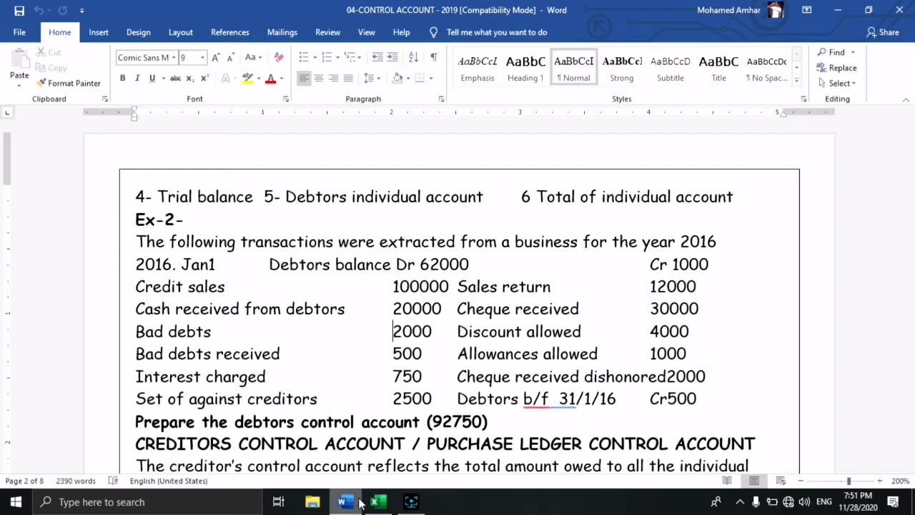
{"action": "mouse_move", "coordinate": [379, 504]}
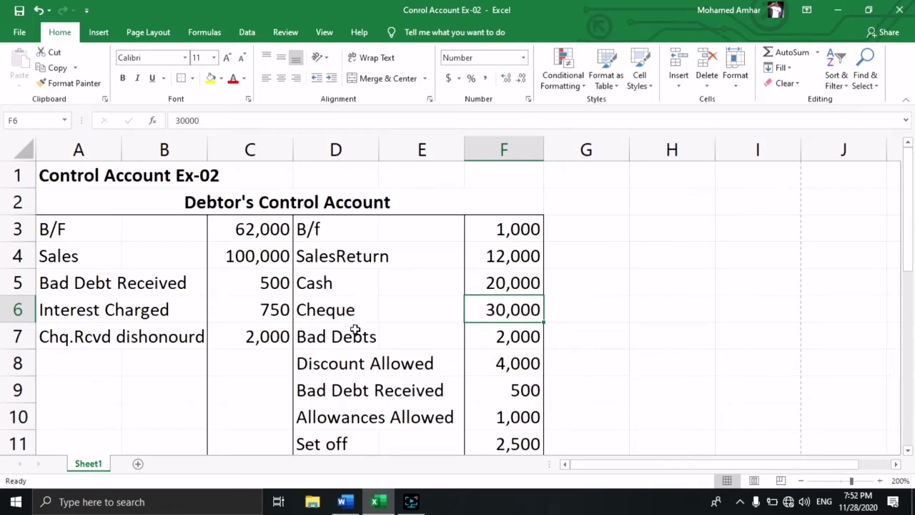
{"action": "left_click", "coordinate": [326, 338]}
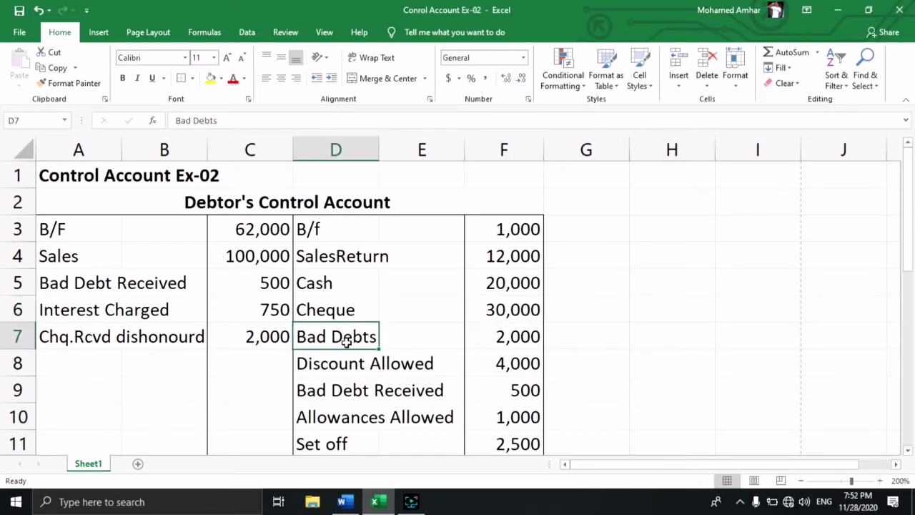
{"action": "left_click", "coordinate": [504, 342]}
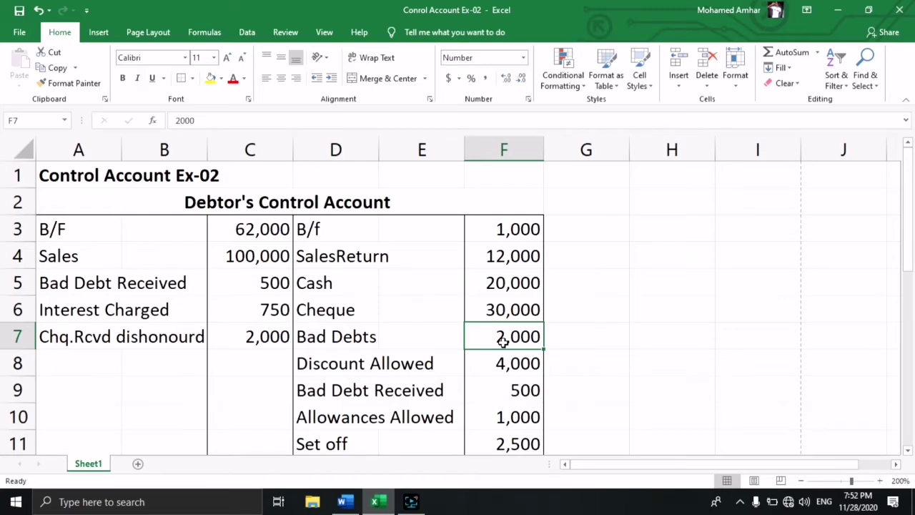
- Look up the discount allowed in the Word exercise and trace it to the Discount Allowed entry in the Excel account
{"action": "left_click", "coordinate": [356, 503]}
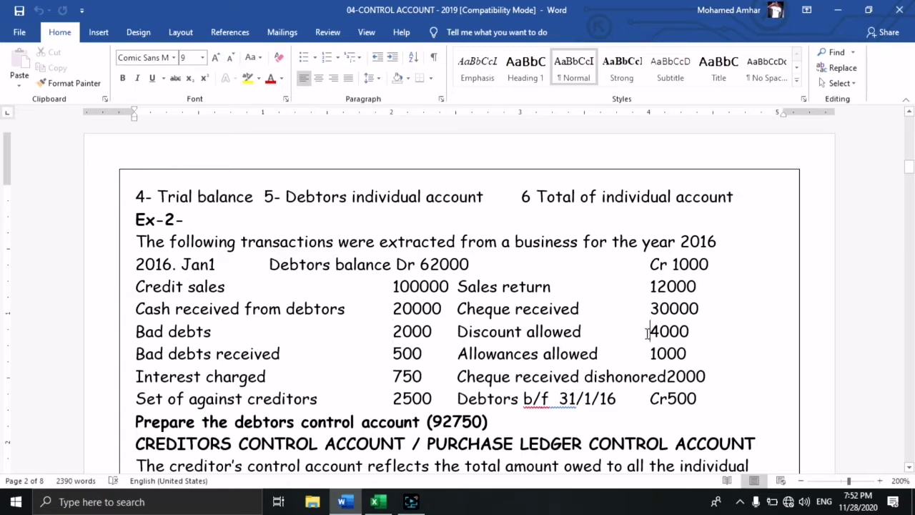
{"action": "left_click", "coordinate": [379, 502]}
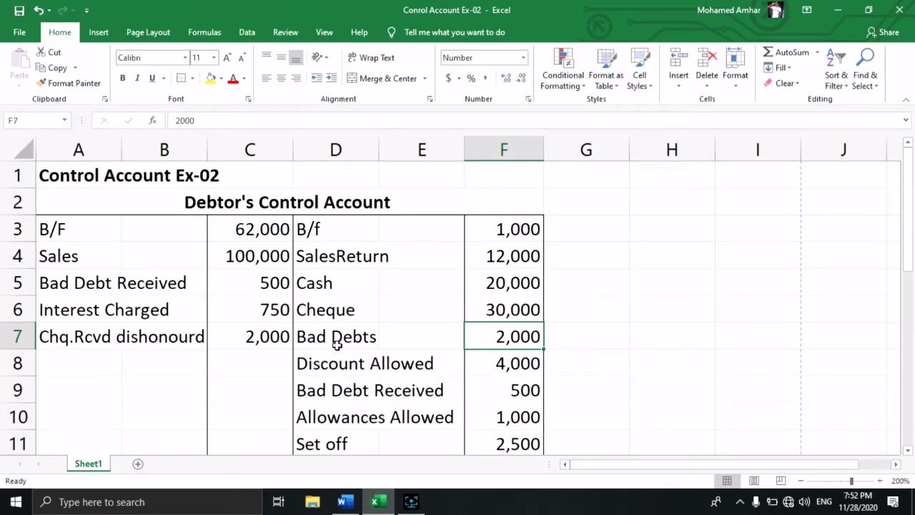
{"action": "left_click", "coordinate": [314, 367]}
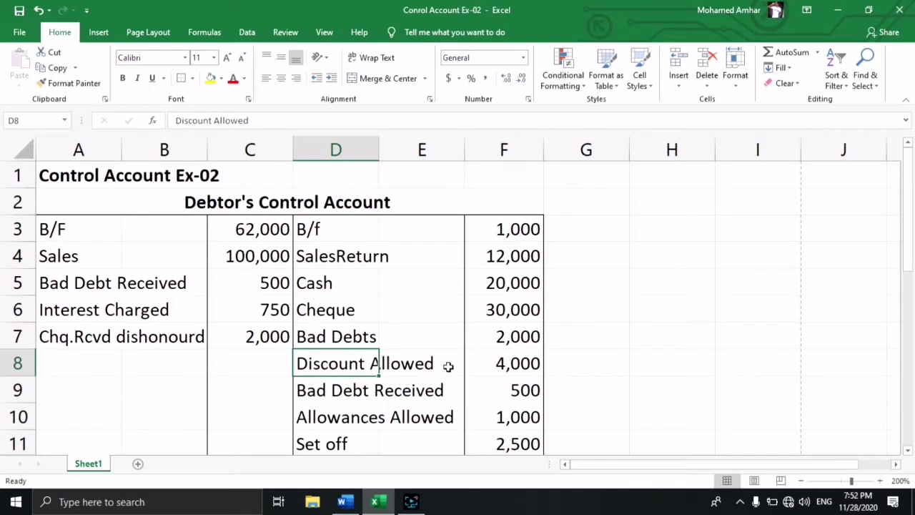
{"action": "left_click", "coordinate": [508, 368]}
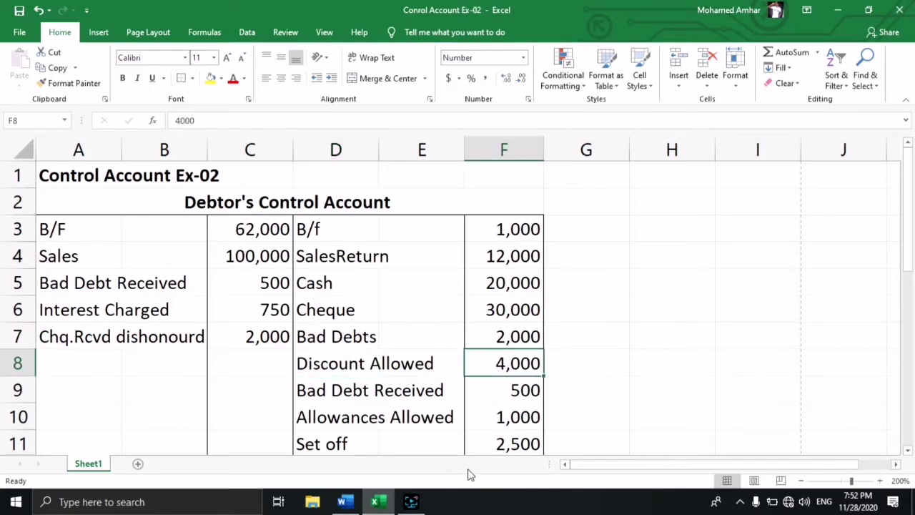
- Locate the bad debts received transaction and its amount in the Word exercise
{"action": "left_click", "coordinate": [342, 504]}
{"action": "left_click", "coordinate": [649, 343]}
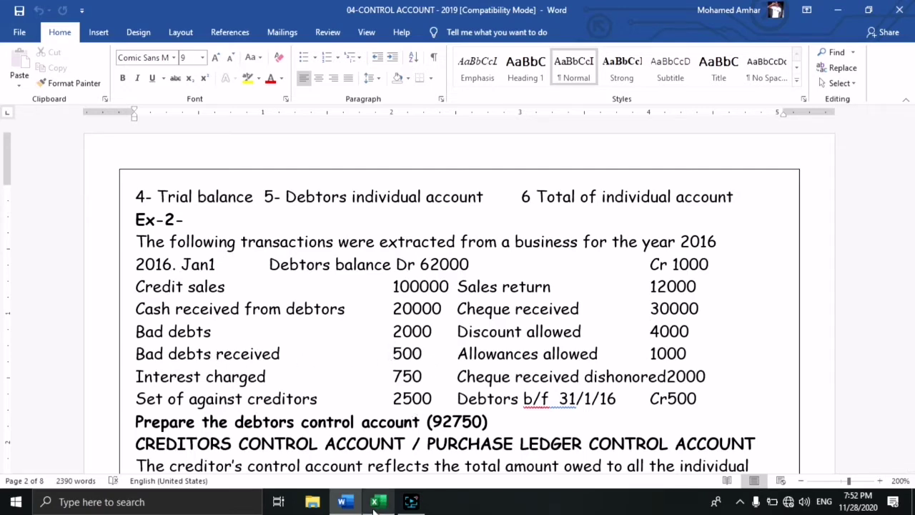
{"action": "mouse_move", "coordinate": [374, 506]}
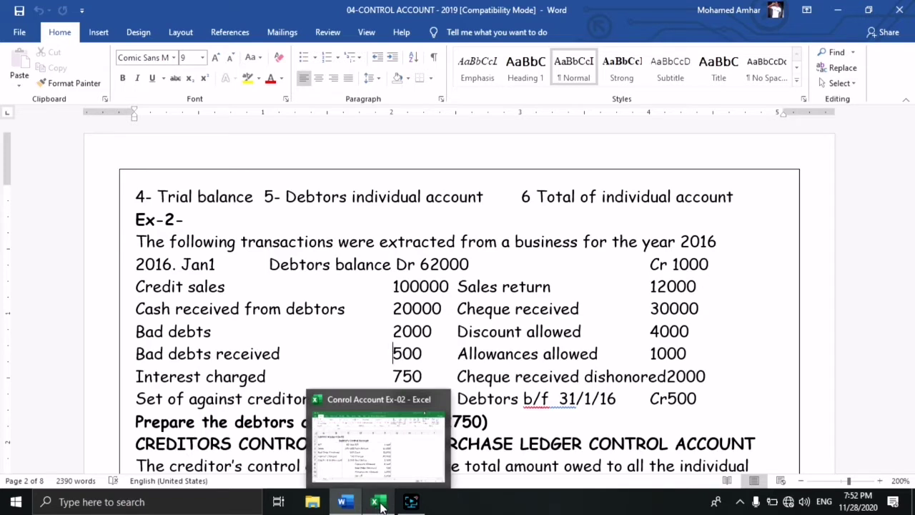
{"action": "mouse_move", "coordinate": [340, 505]}
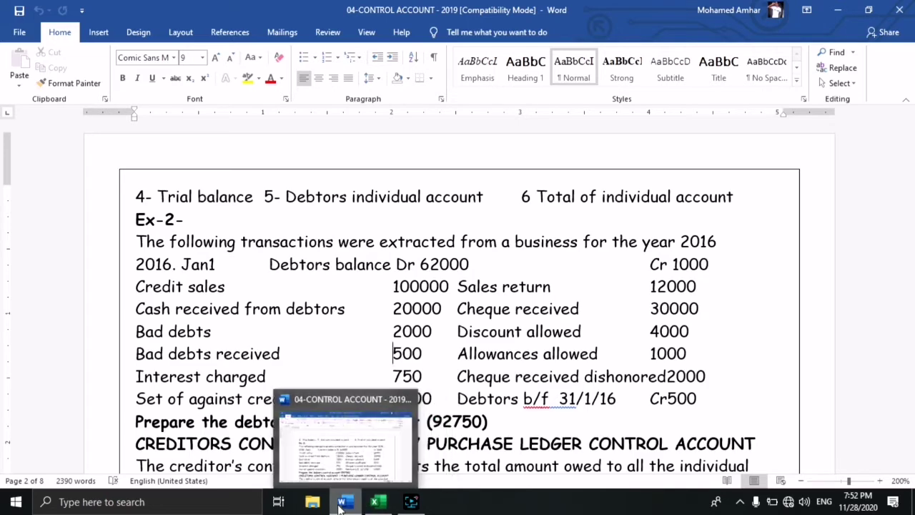
- Examine the debit and credit amounts under "Double Entry for Bad Debts Received" in the Excel sheet, from Cash to Bad Debts Received
{"action": "left_click", "coordinate": [381, 504]}
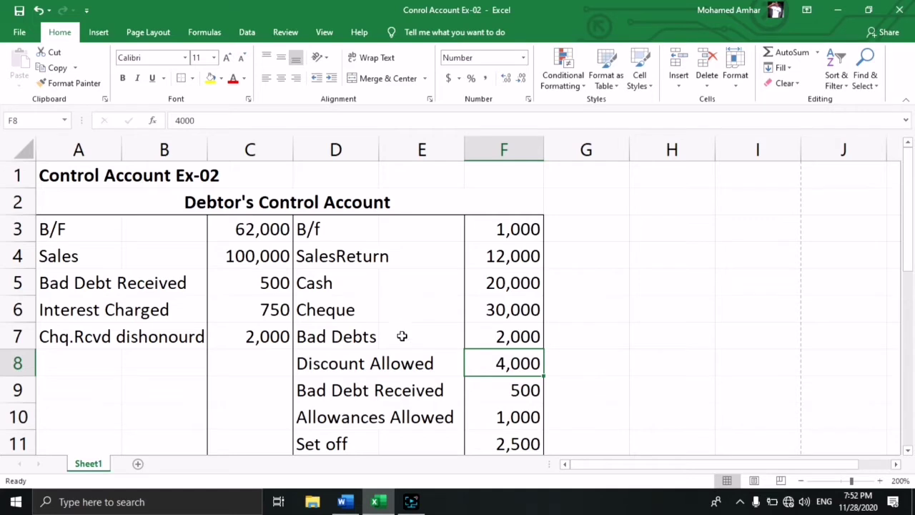
{"action": "scroll", "coordinate": [384, 360], "scroll_direction": "down", "scroll_amount": 1}
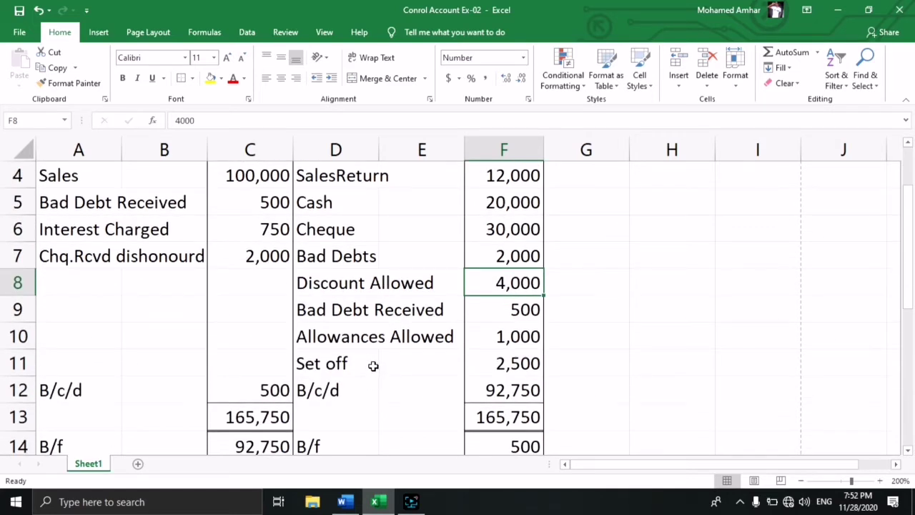
{"action": "scroll", "coordinate": [372, 393], "scroll_direction": "down", "scroll_amount": 2}
{"action": "scroll", "coordinate": [371, 392], "scroll_direction": "down", "scroll_amount": 1}
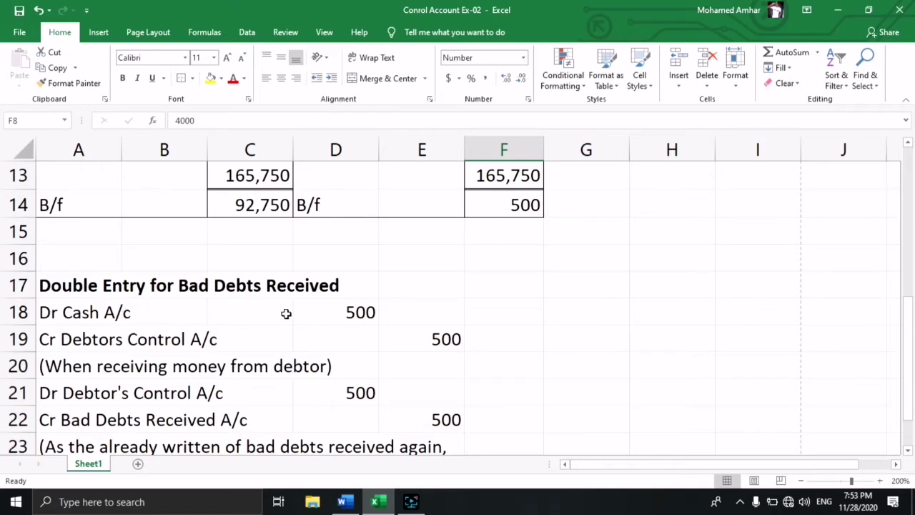
{"action": "left_click", "coordinate": [351, 315]}
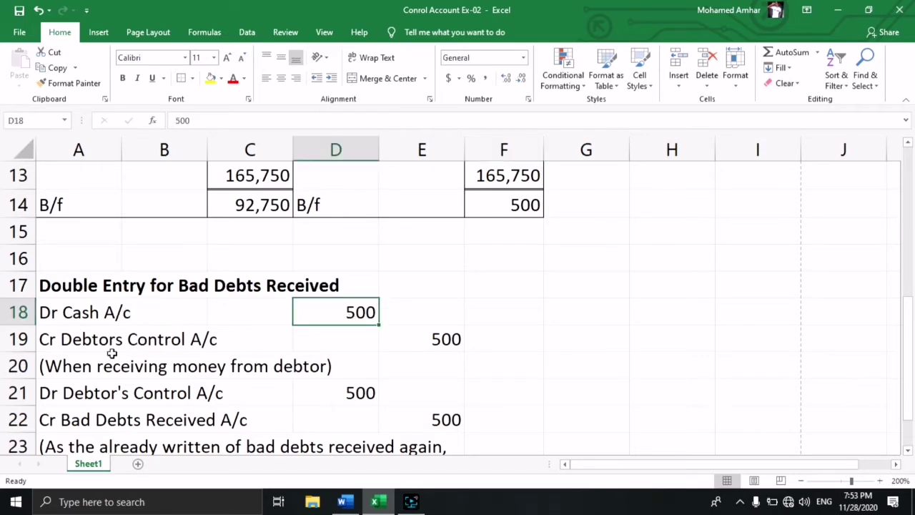
{"action": "left_click", "coordinate": [430, 344]}
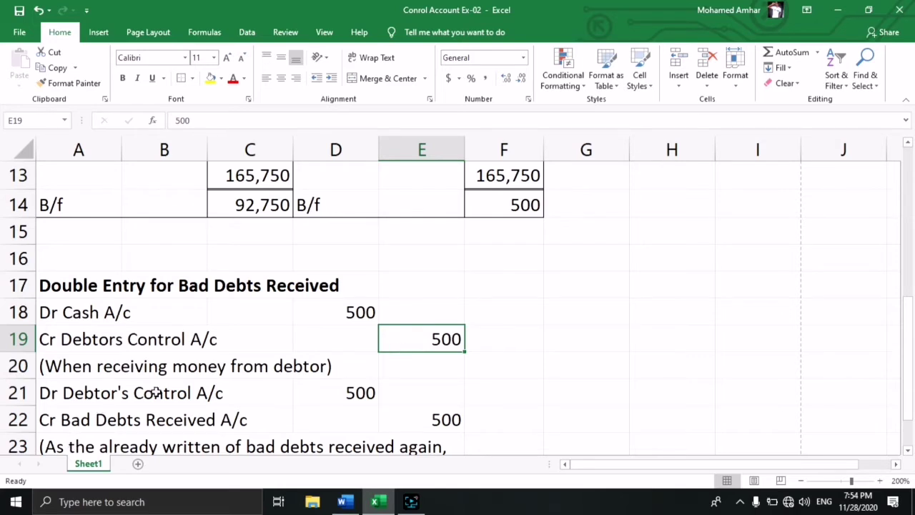
{"action": "left_click", "coordinate": [358, 398]}
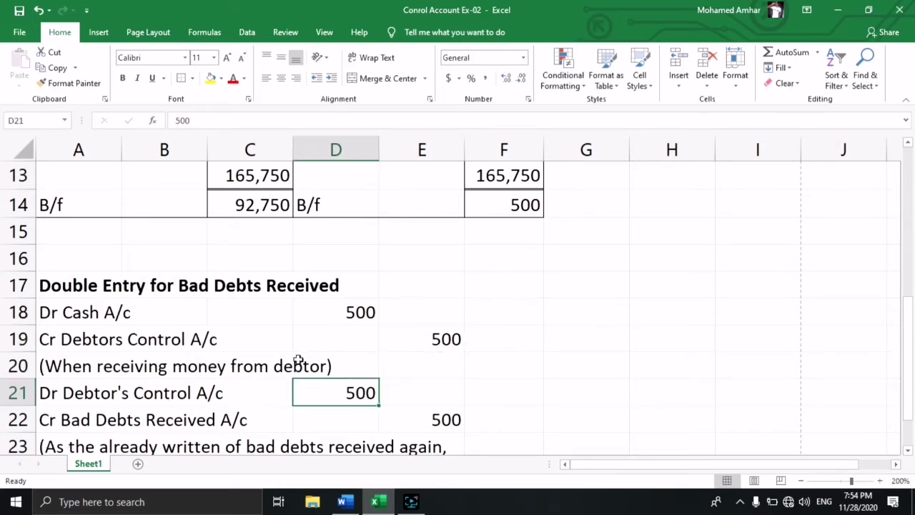
{"action": "left_click", "coordinate": [422, 338]}
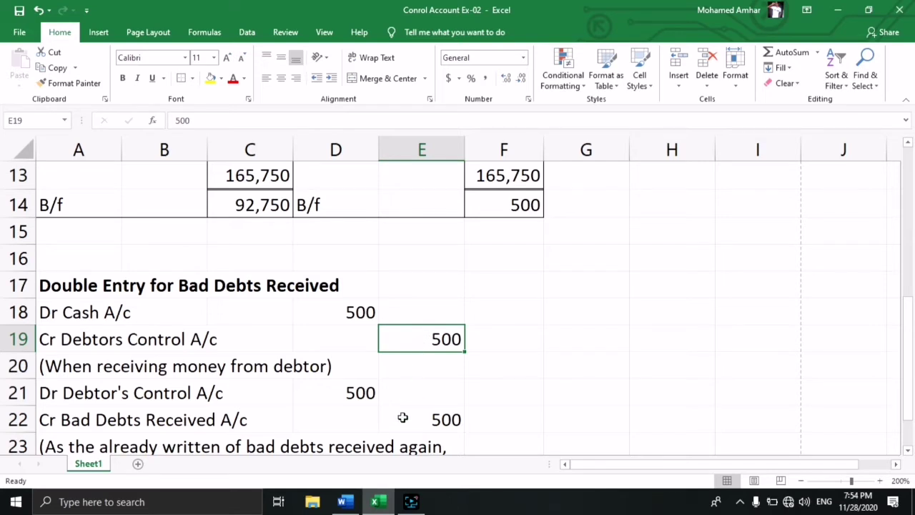
{"action": "left_click", "coordinate": [348, 404]}
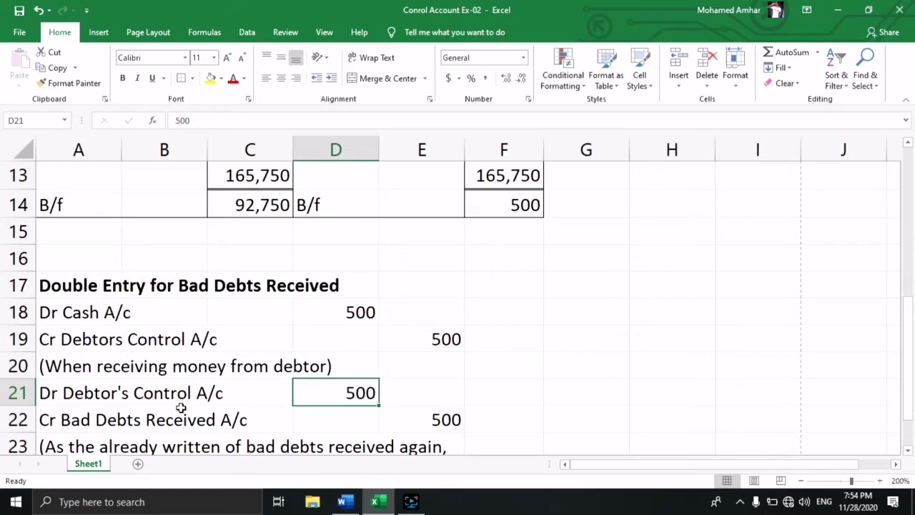
{"action": "left_click", "coordinate": [424, 422]}
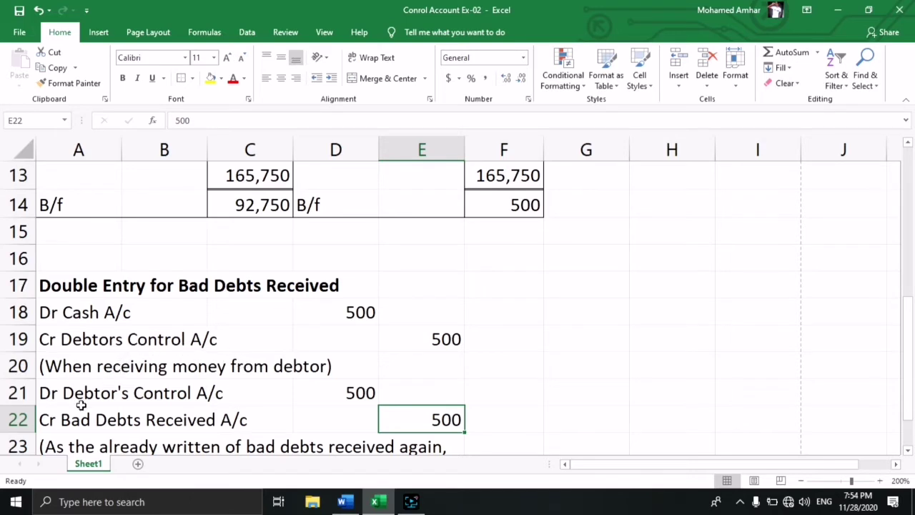
{"action": "left_click", "coordinate": [356, 393]}
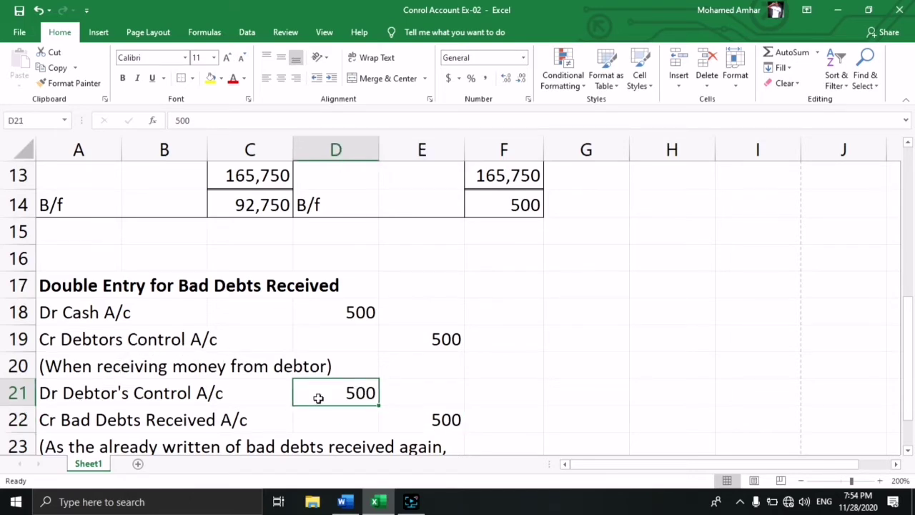
{"action": "left_click", "coordinate": [439, 341]}
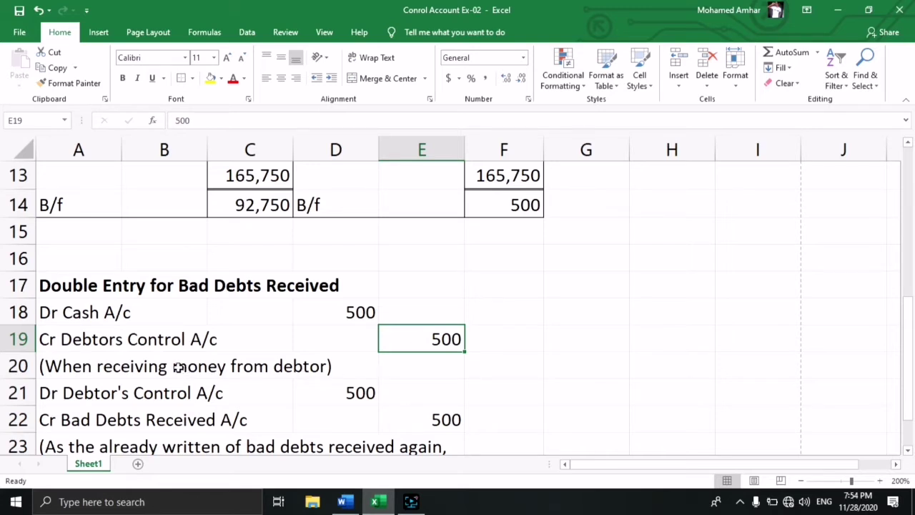
- Check the Bad Debt Received entry and its amount on both the debit and credit sides of the control account
{"action": "scroll", "coordinate": [373, 373], "scroll_direction": "up", "scroll_amount": 1}
{"action": "scroll", "coordinate": [373, 372], "scroll_direction": "up", "scroll_amount": 1}
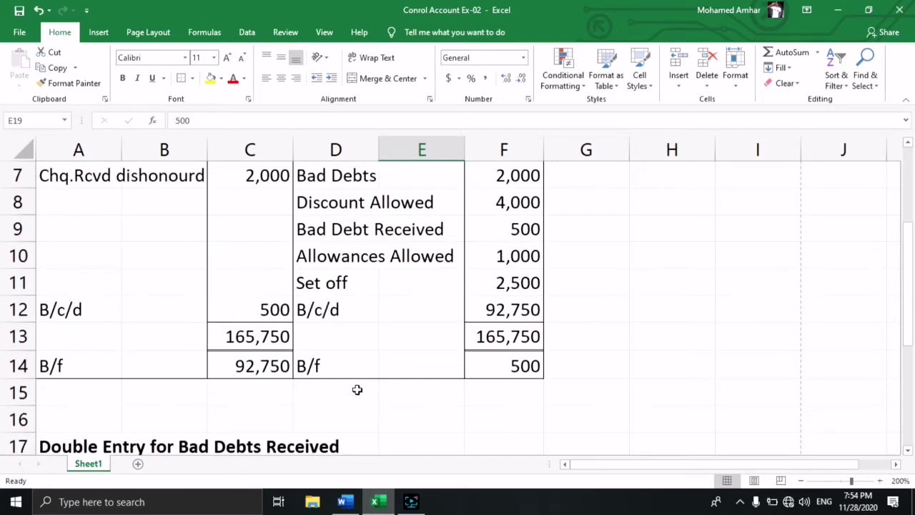
{"action": "scroll", "coordinate": [357, 388], "scroll_direction": "up", "scroll_amount": 1}
{"action": "scroll", "coordinate": [358, 386], "scroll_direction": "up", "scroll_amount": 1}
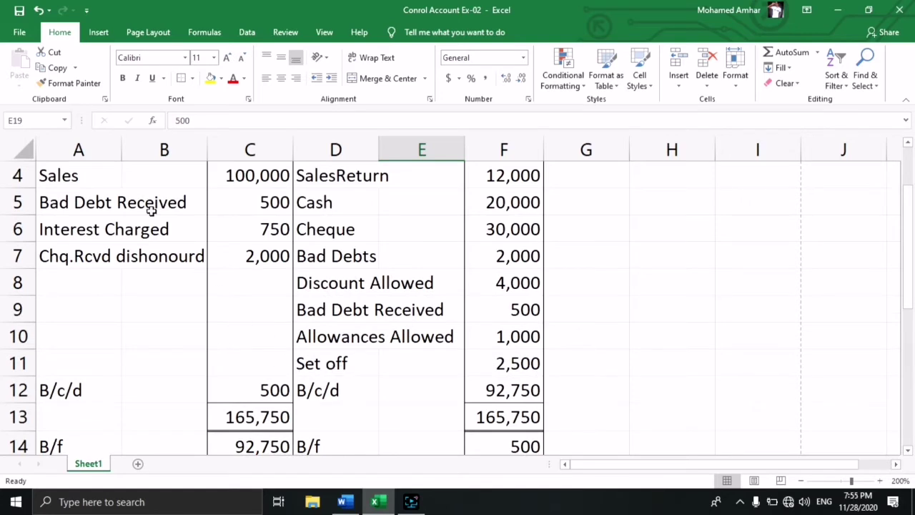
{"action": "left_click", "coordinate": [85, 203]}
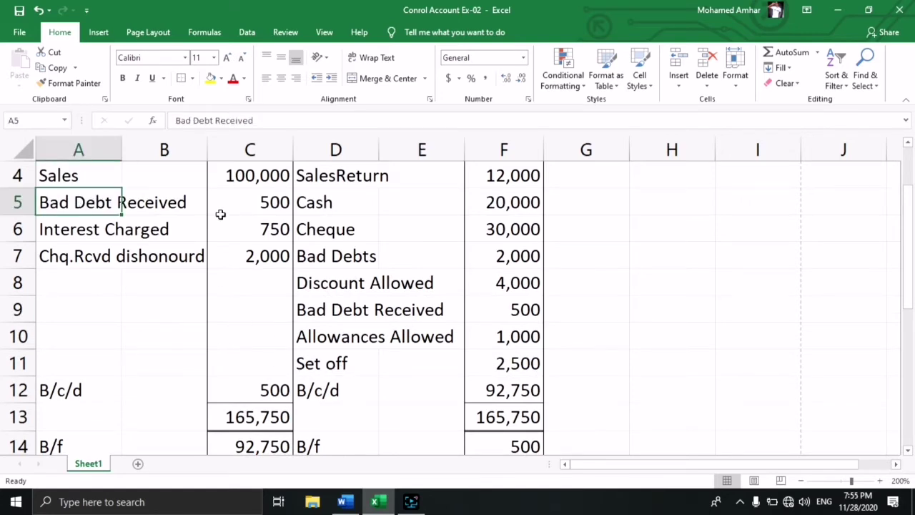
{"action": "left_click", "coordinate": [226, 207]}
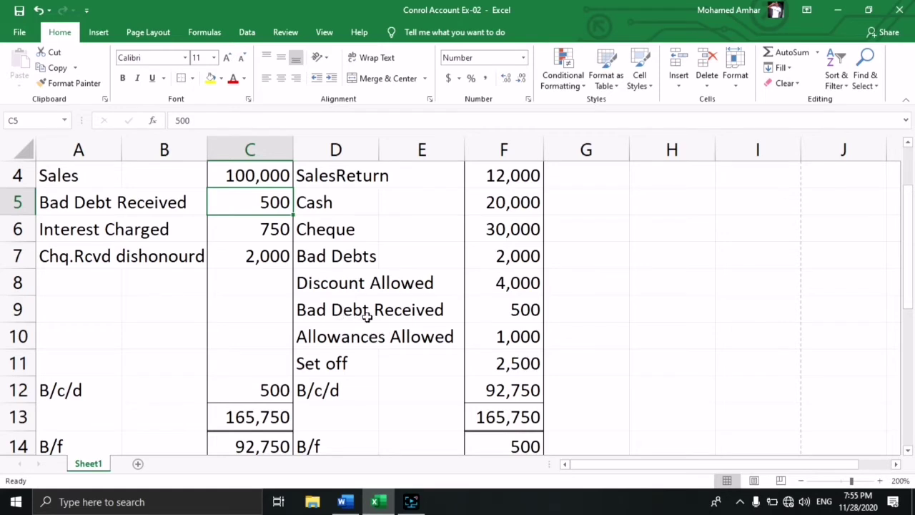
{"action": "left_click", "coordinate": [334, 317]}
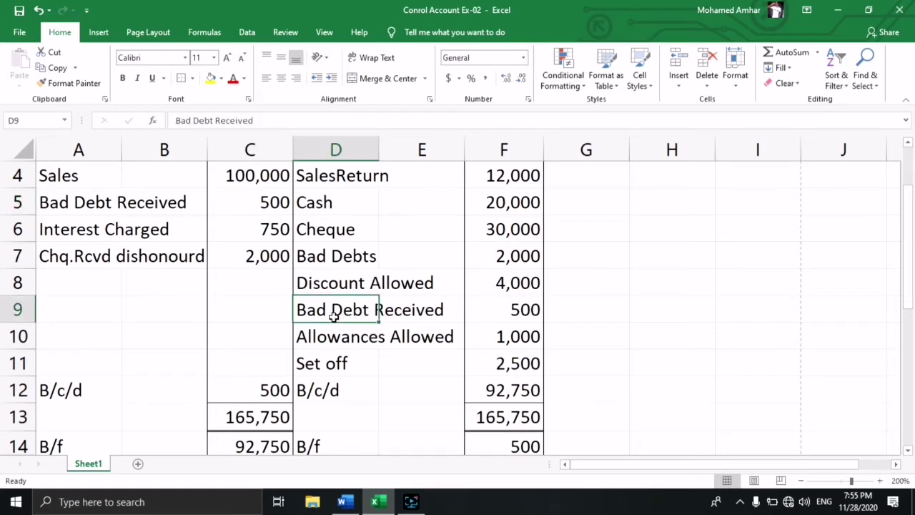
{"action": "left_click", "coordinate": [519, 313]}
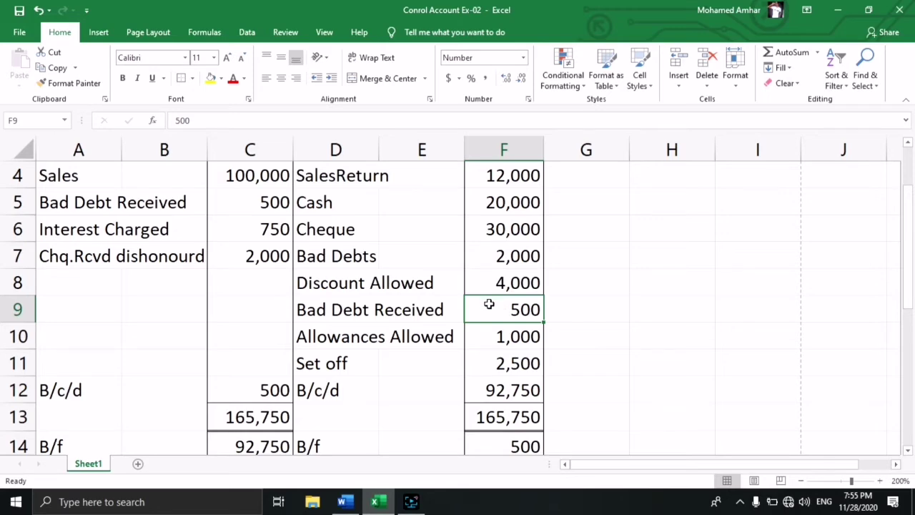
- Find the allowances allowed in the Word exercise and compare the amount with the Allowances Allowed entry in Excel
{"action": "left_click", "coordinate": [341, 504]}
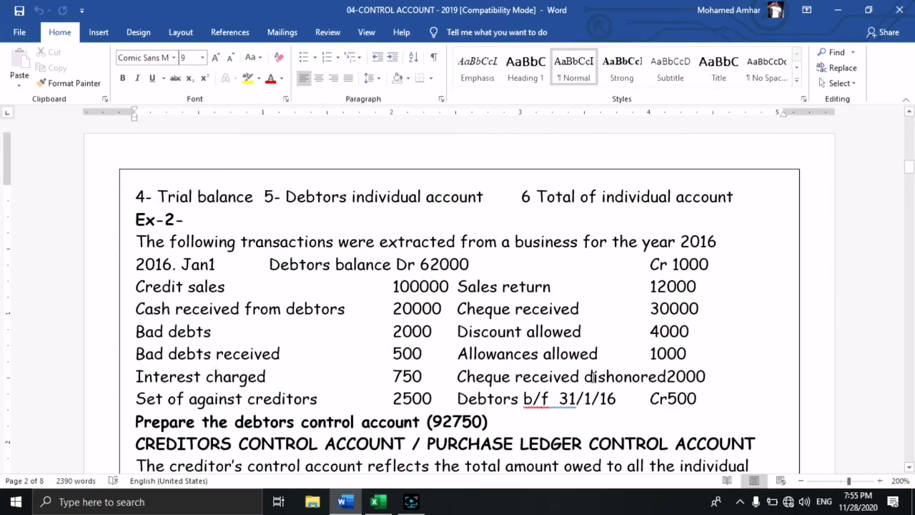
{"action": "left_click", "coordinate": [379, 503]}
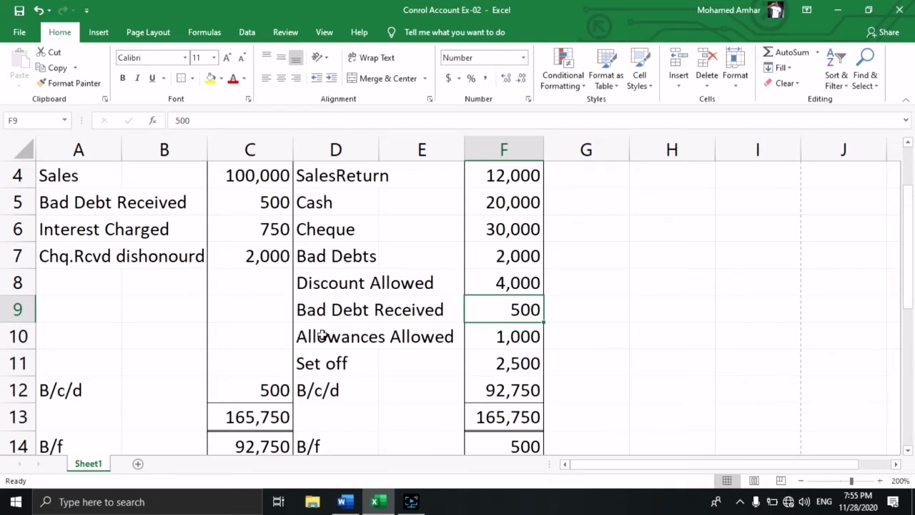
{"action": "left_click", "coordinate": [512, 338]}
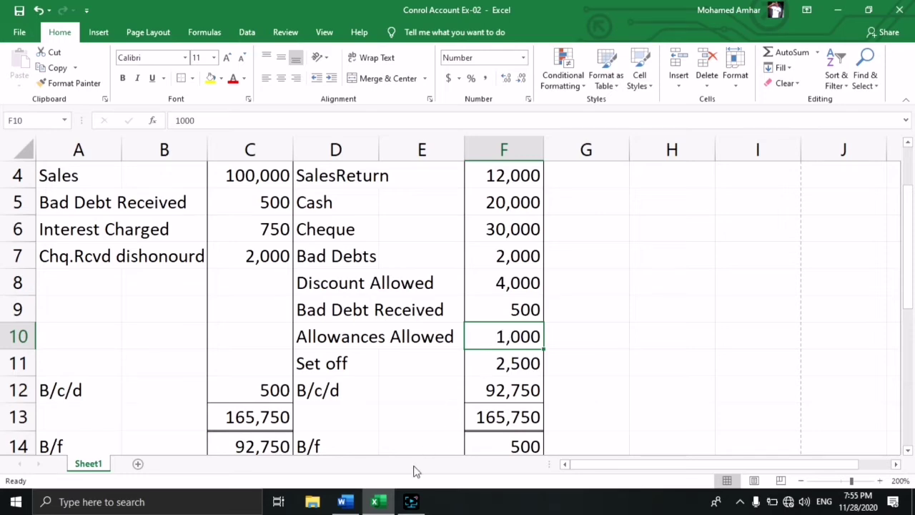
- Look up the interest charged in the Word exercise and match it to the Interest Charged amount on the Excel account's debit side
{"action": "left_click", "coordinate": [344, 502]}
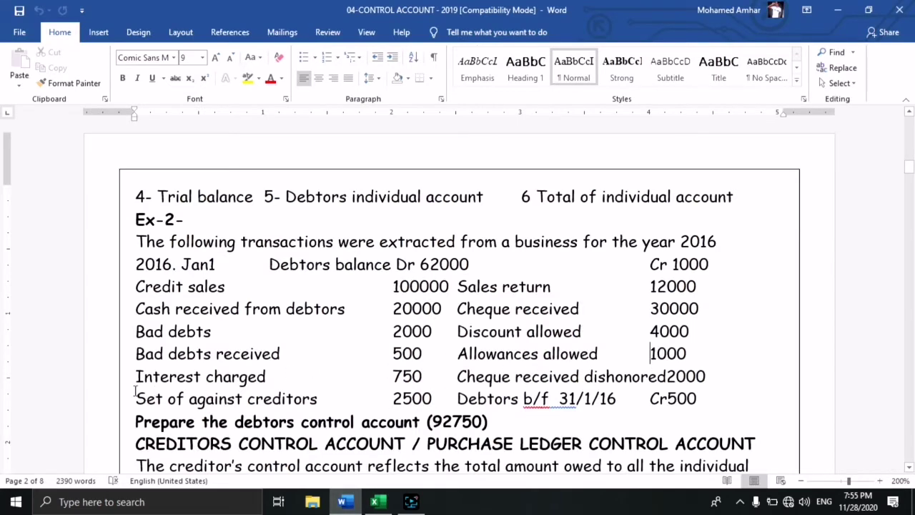
{"action": "left_click", "coordinate": [392, 376]}
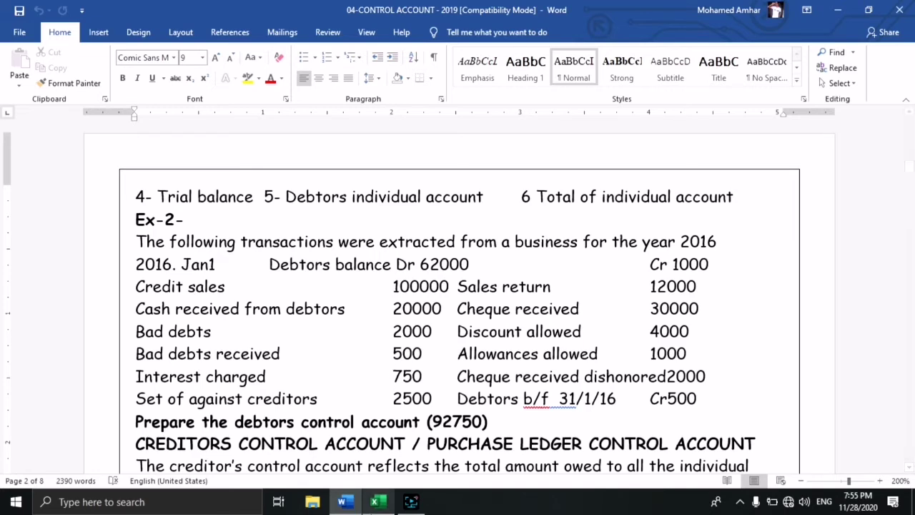
{"action": "left_click", "coordinate": [379, 502]}
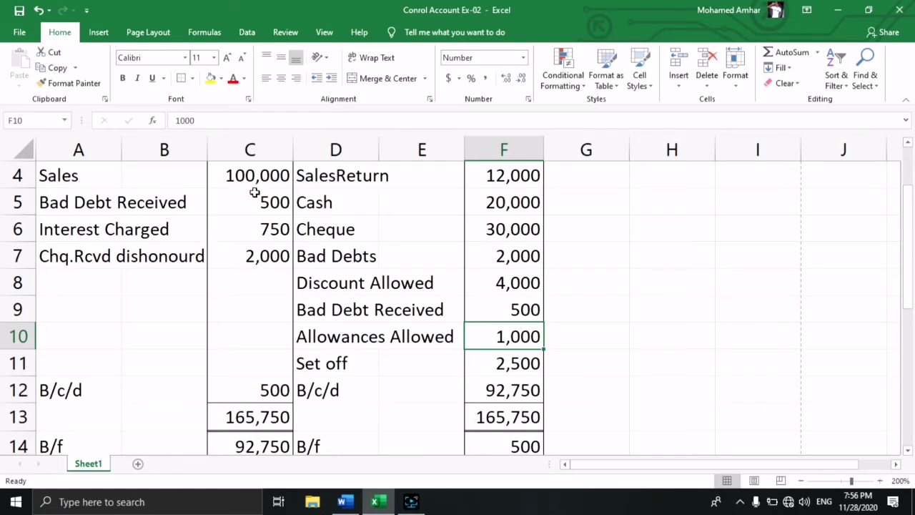
{"action": "left_click", "coordinate": [254, 230]}
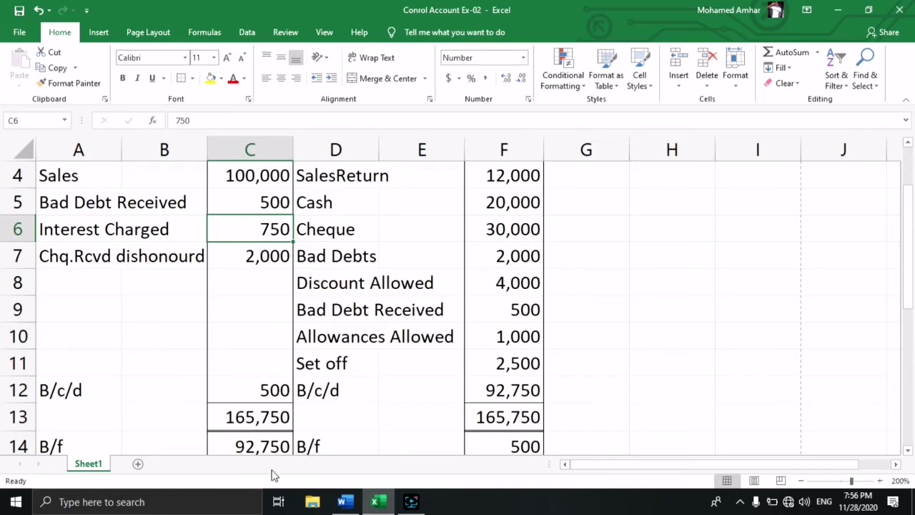
- Look up the cheque received dishonored in the Word exercise and check the Chq.Rcvd dishonourd and Cheque amounts in the Excel account
{"action": "left_click", "coordinate": [342, 503]}
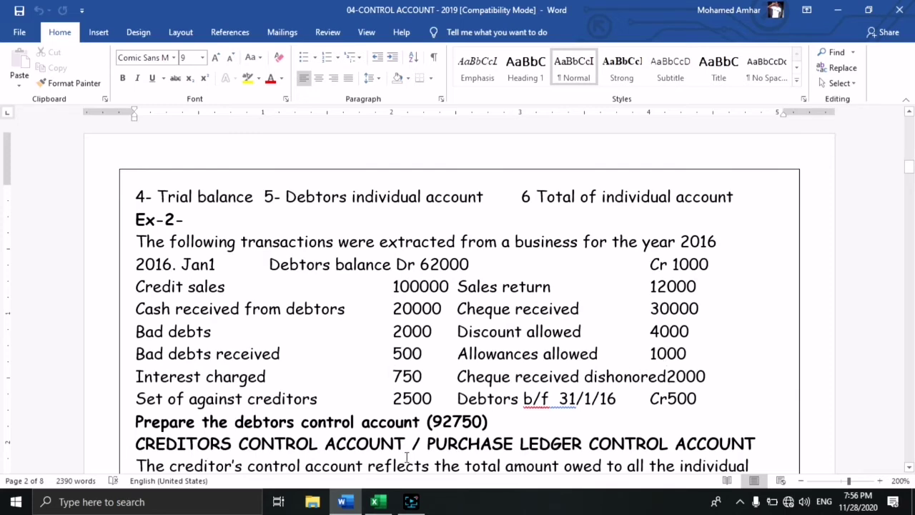
{"action": "left_click", "coordinate": [377, 502]}
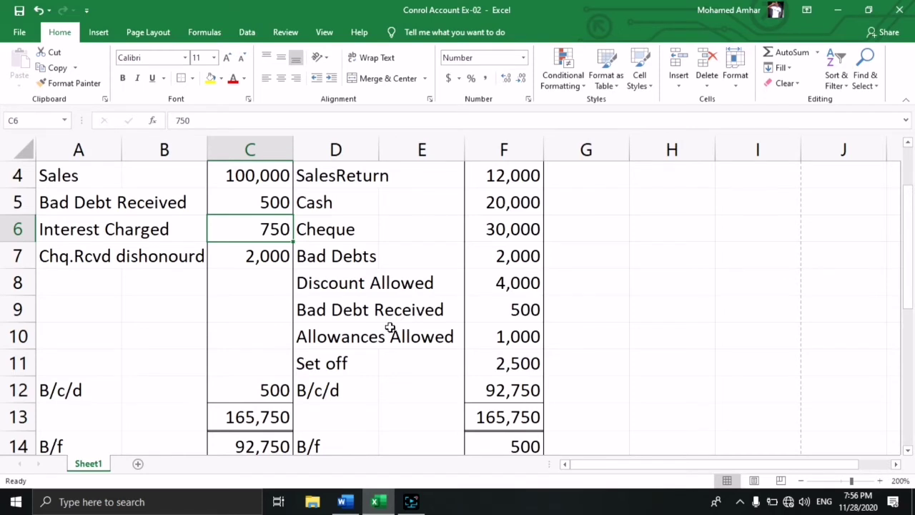
{"action": "left_click", "coordinate": [238, 255]}
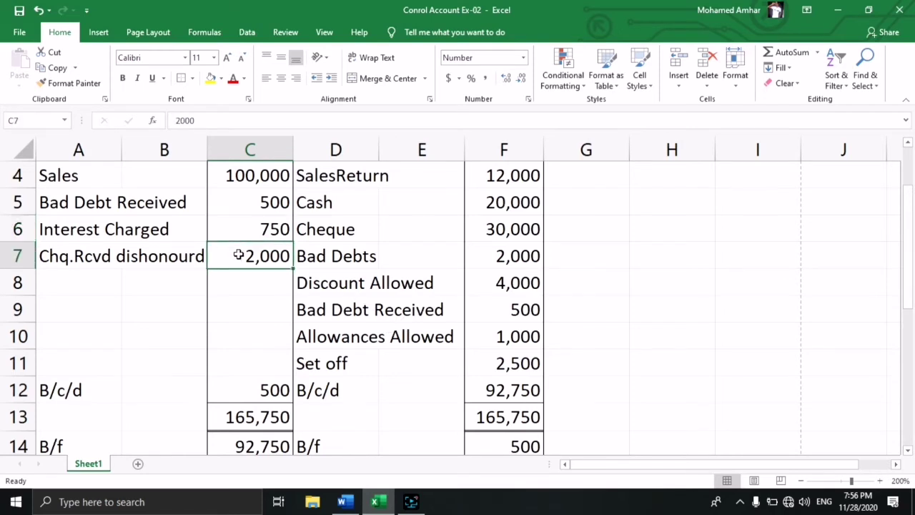
{"action": "left_click", "coordinate": [63, 262]}
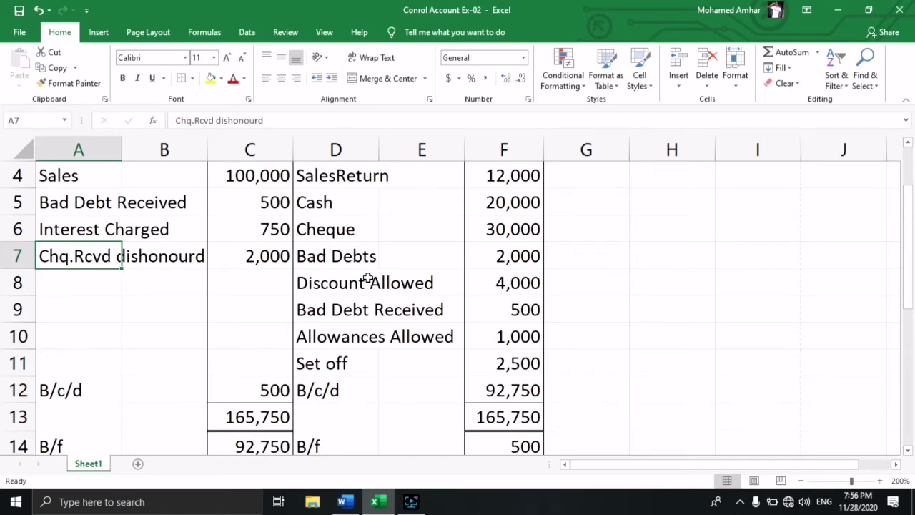
{"action": "left_click", "coordinate": [495, 231]}
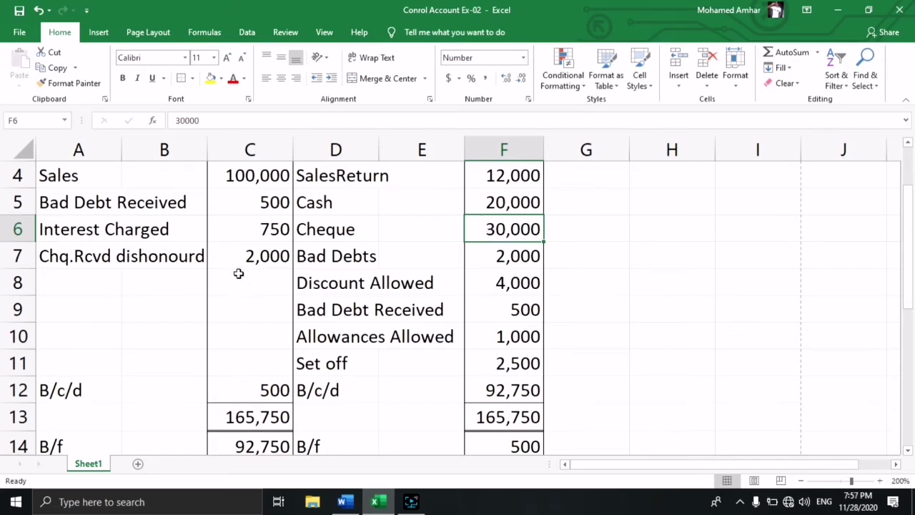
{"action": "left_click", "coordinate": [256, 258]}
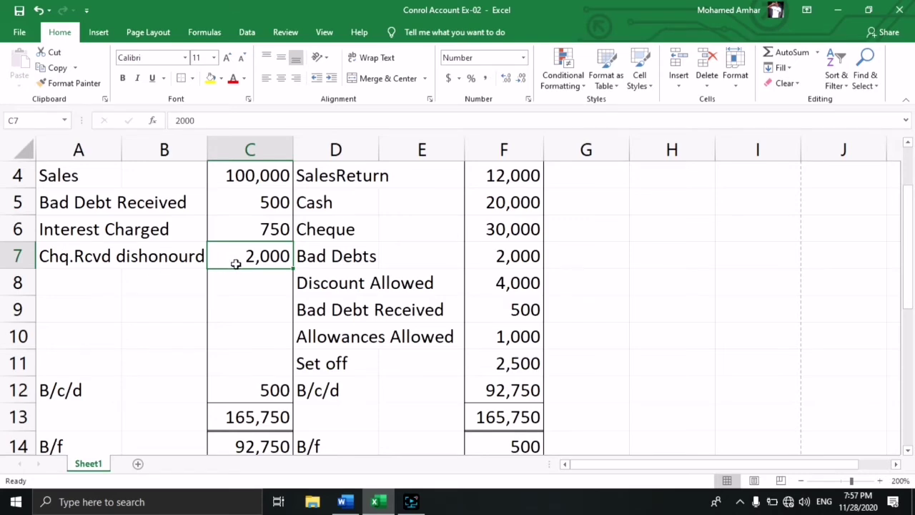
- Find the set off against creditors in the Word exercise and match it to the Set off amount on the Excel account's credit side
{"action": "left_click", "coordinate": [345, 502]}
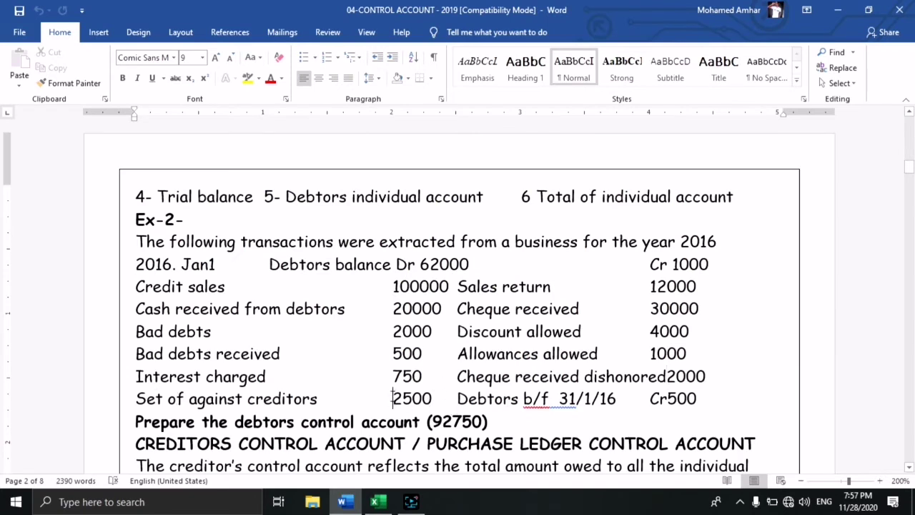
{"action": "left_click", "coordinate": [378, 503]}
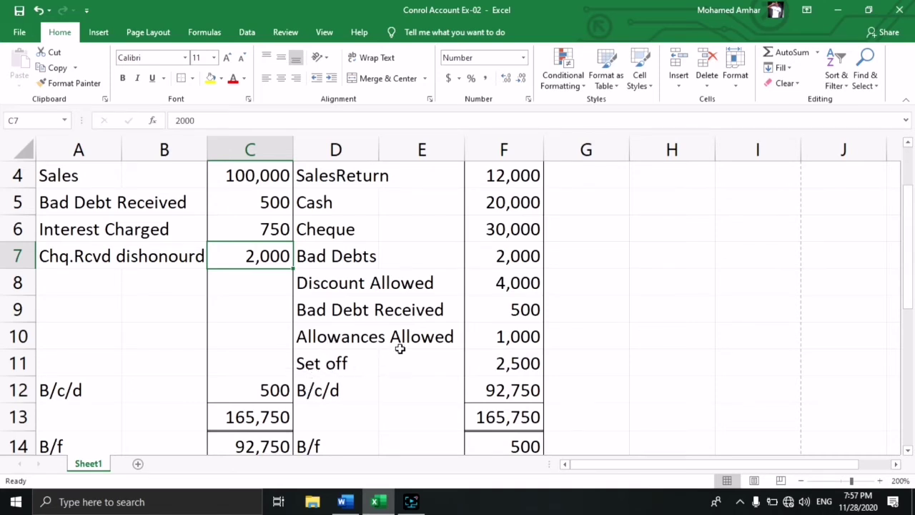
{"action": "left_click", "coordinate": [486, 366]}
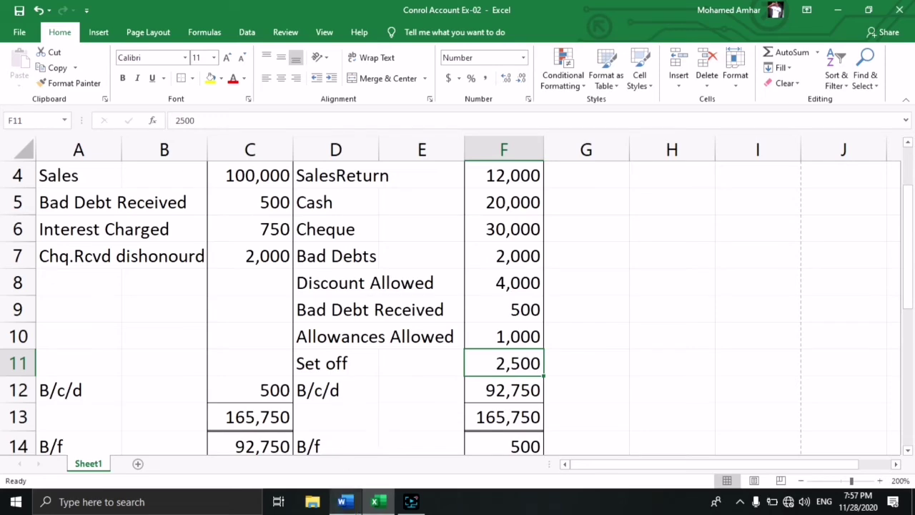
- Look up the closing credit balance of debtors in the Word exercise and trace it to the credit B/f and debit B/c/d entries in Excel
{"action": "left_click", "coordinate": [355, 504]}
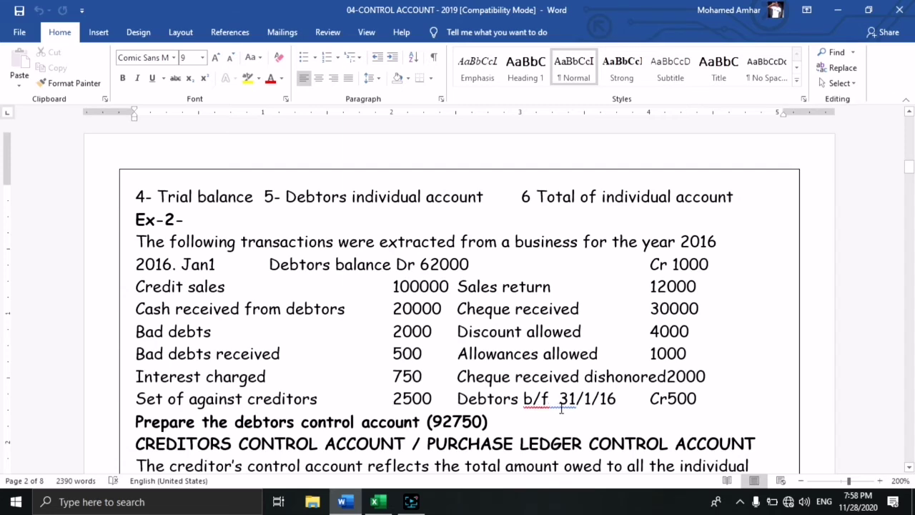
{"action": "left_click", "coordinate": [644, 403]}
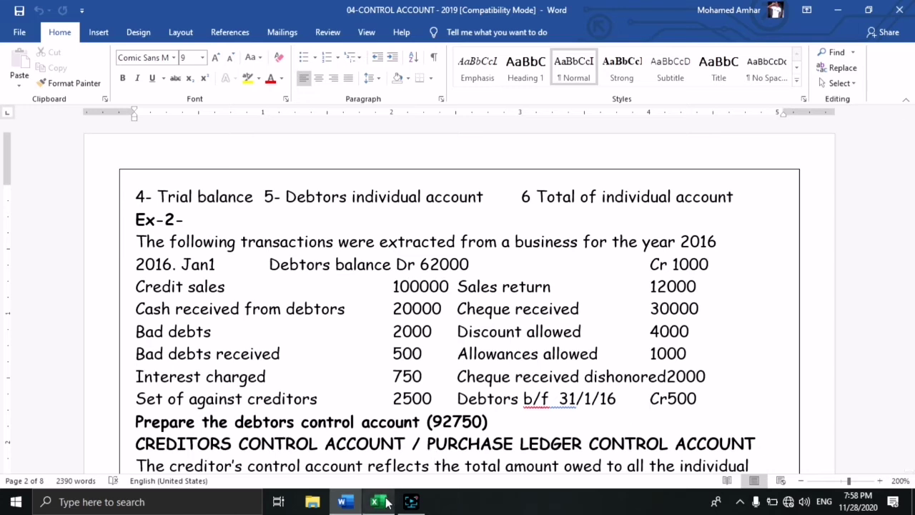
{"action": "mouse_move", "coordinate": [348, 507]}
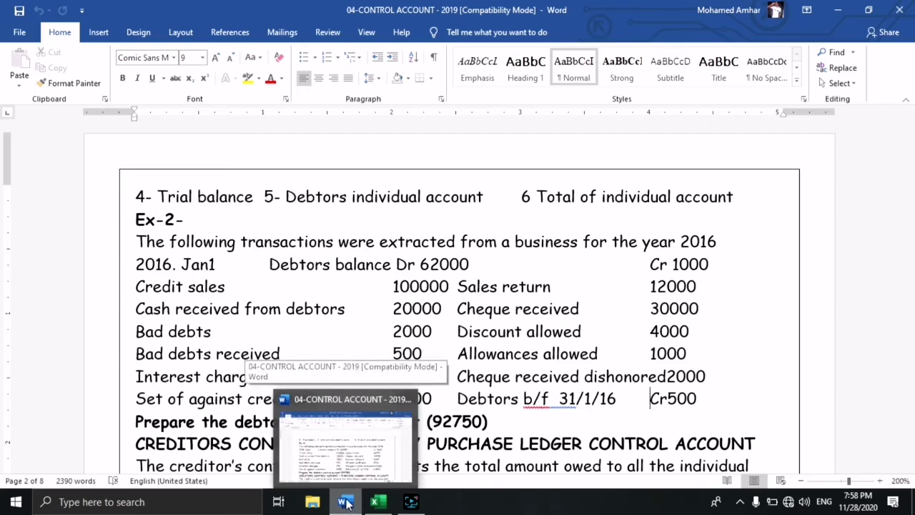
{"action": "left_click", "coordinate": [346, 503]}
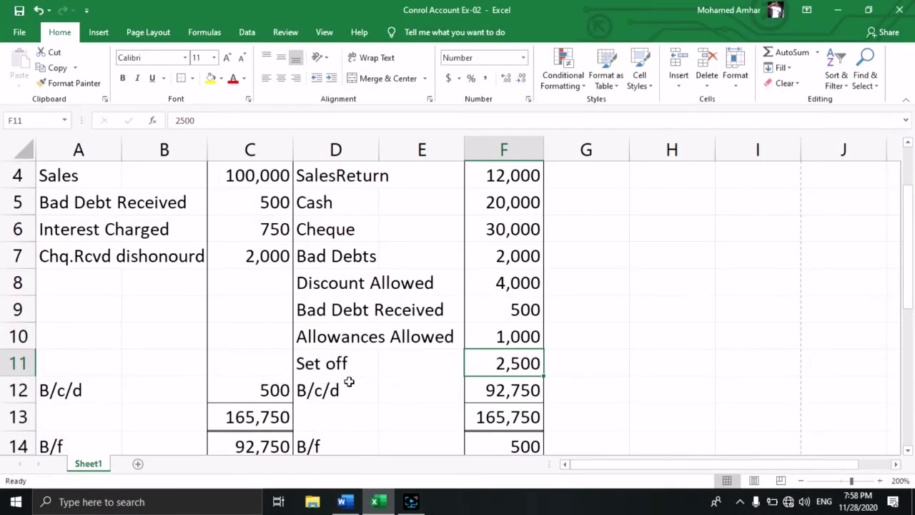
{"action": "scroll", "coordinate": [360, 398], "scroll_direction": "down", "scroll_amount": 1}
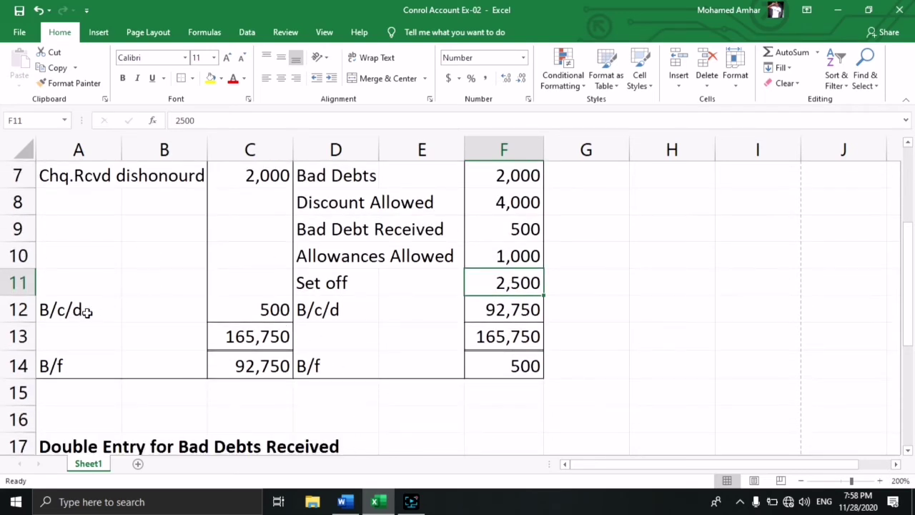
{"action": "left_click", "coordinate": [509, 369]}
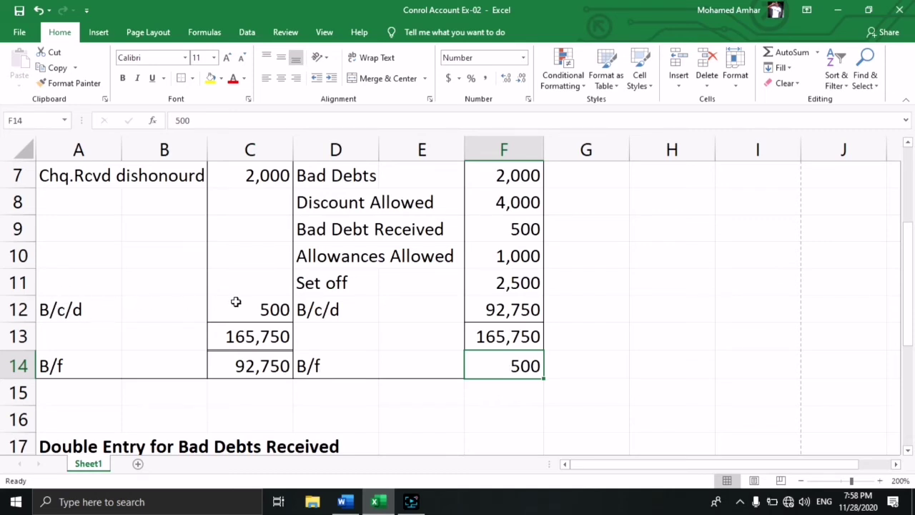
{"action": "left_click", "coordinate": [50, 311]}
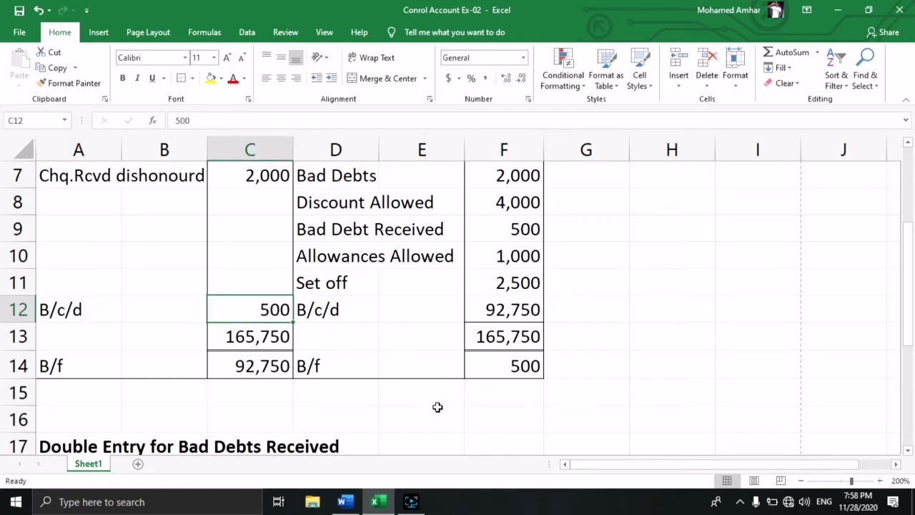
- Review the entries on both sides of the Debtor's Control Account and compare the debit and credit totals in row 13
{"action": "scroll", "coordinate": [436, 366], "scroll_direction": "up", "scroll_amount": 1}
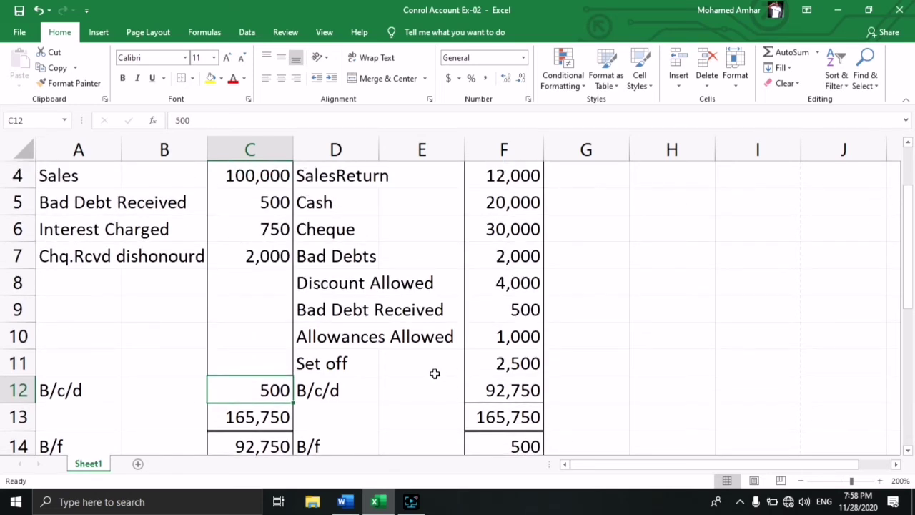
{"action": "scroll", "coordinate": [434, 378], "scroll_direction": "up", "scroll_amount": 1}
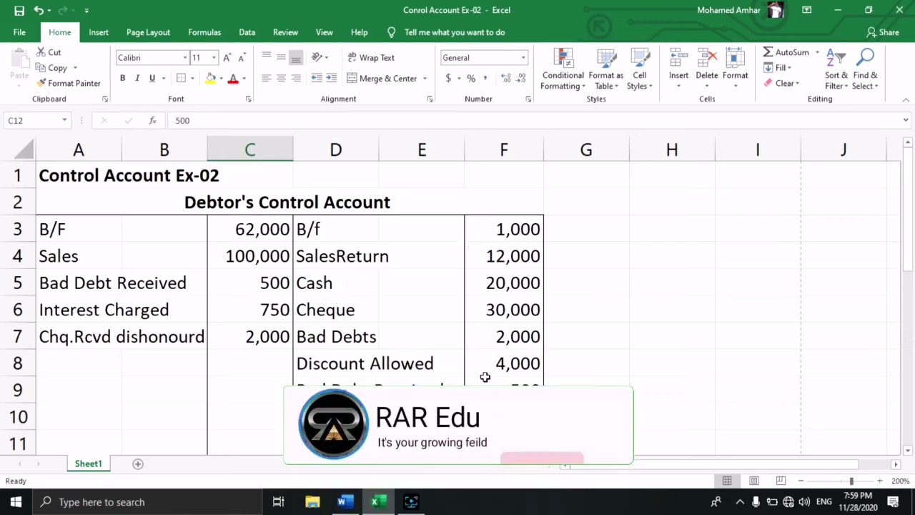
{"action": "scroll", "coordinate": [471, 372], "scroll_direction": "down", "scroll_amount": 1}
{"action": "scroll", "coordinate": [472, 351], "scroll_direction": "up", "scroll_amount": 1}
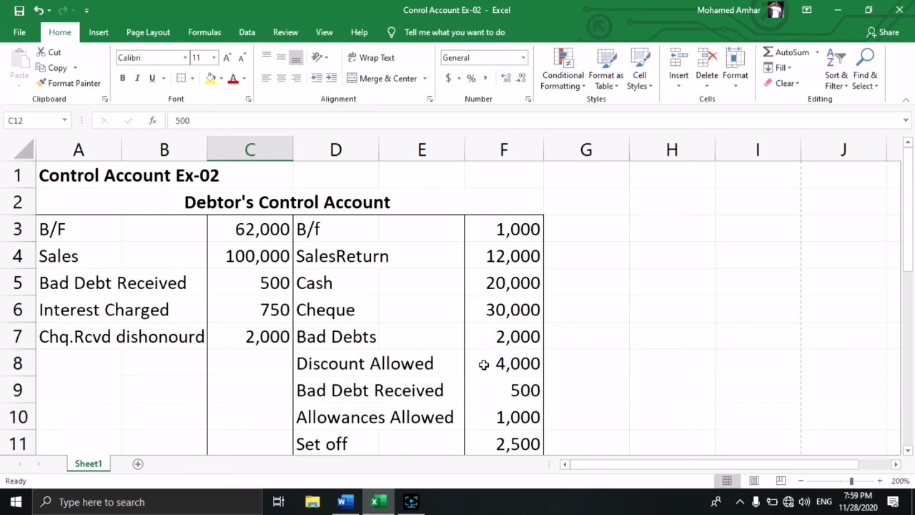
{"action": "scroll", "coordinate": [481, 365], "scroll_direction": "down", "scroll_amount": 1}
{"action": "scroll", "coordinate": [459, 357], "scroll_direction": "down", "scroll_amount": 1}
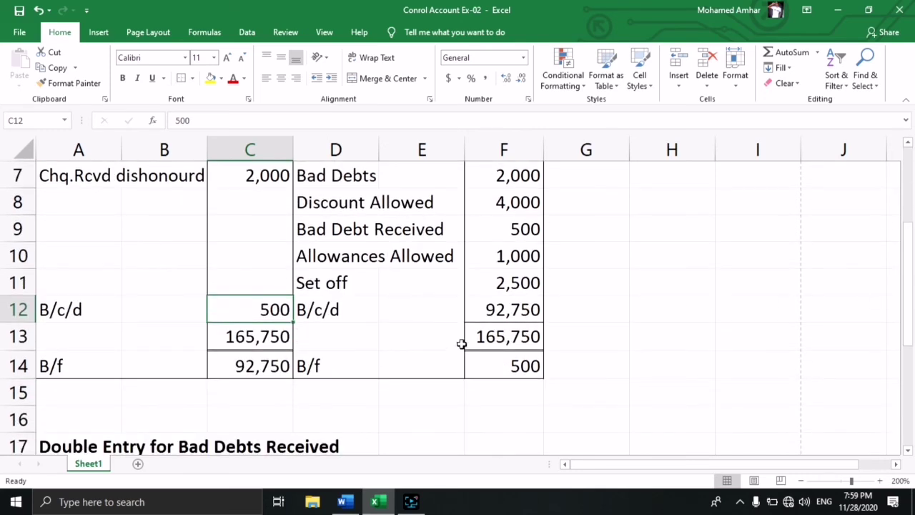
{"action": "scroll", "coordinate": [331, 288], "scroll_direction": "up", "scroll_amount": 3}
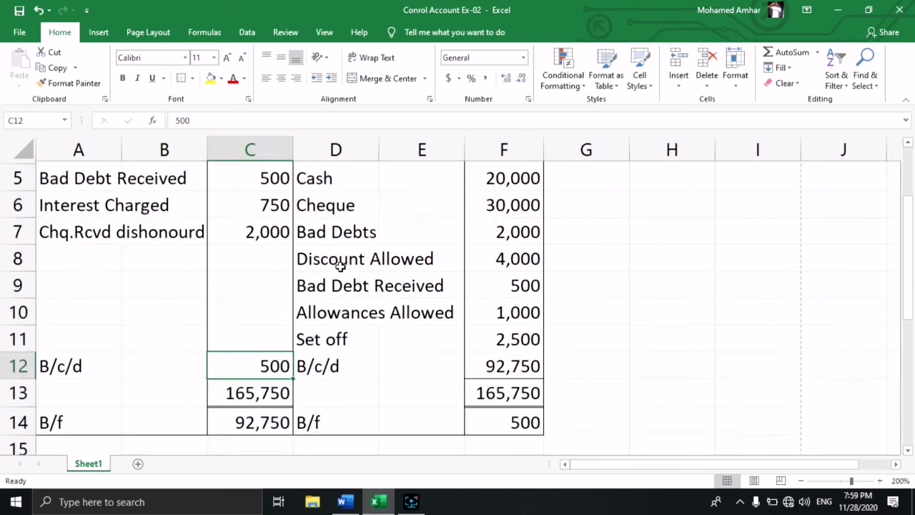
{"action": "scroll", "coordinate": [322, 265], "scroll_direction": "down", "scroll_amount": 3}
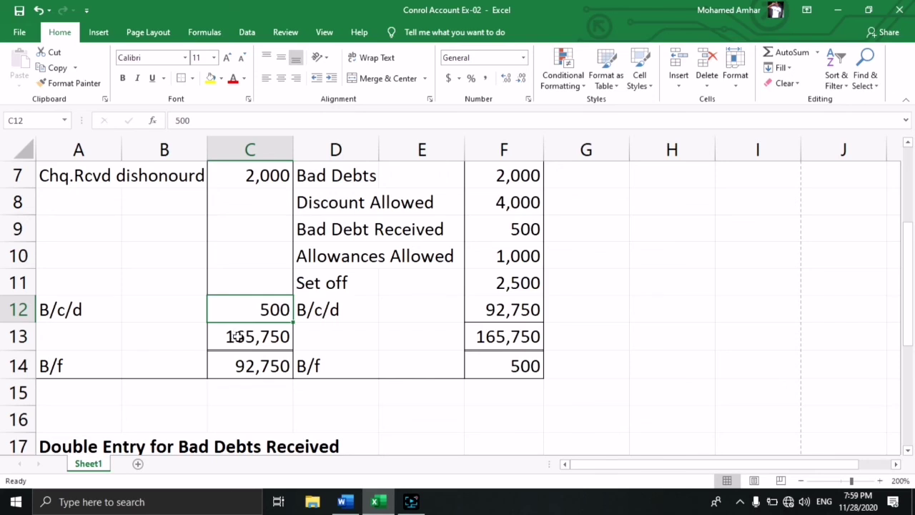
{"action": "left_click", "coordinate": [237, 338]}
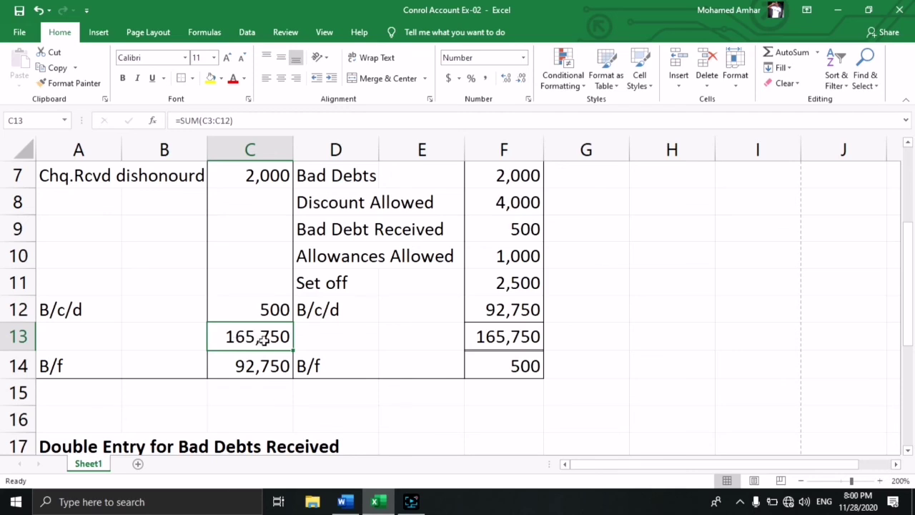
{"action": "left_click", "coordinate": [481, 338]}
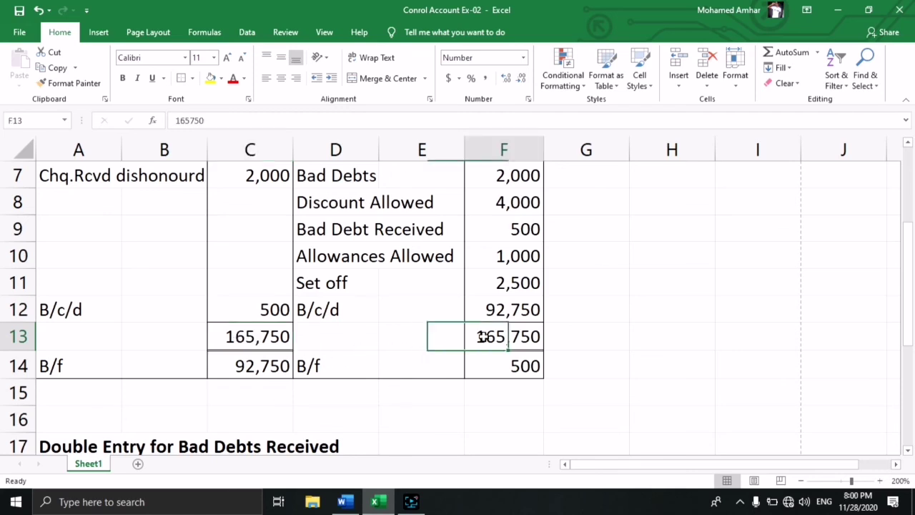
- Go through the credit amounts from the opening B/f in F3 to the B/c/d balance in F12 and examine its formula
{"action": "scroll", "coordinate": [483, 338], "scroll_direction": "up", "scroll_amount": 1}
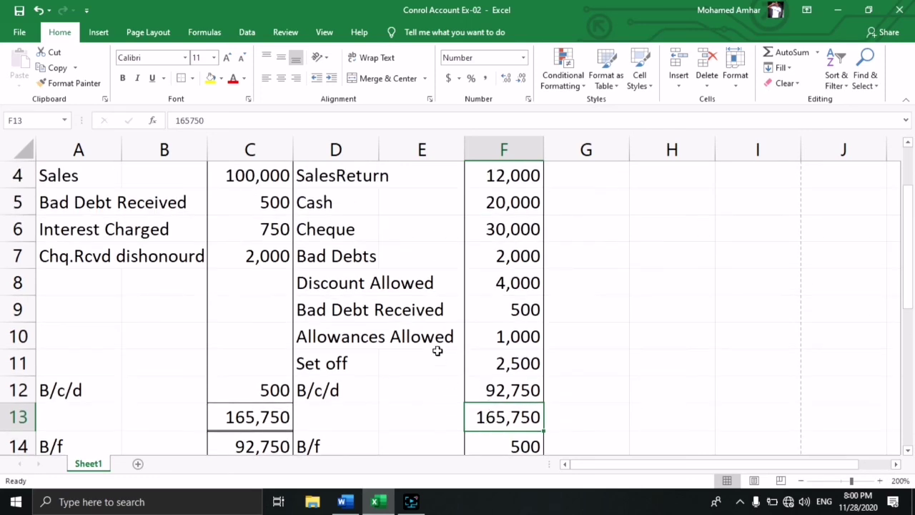
{"action": "scroll", "coordinate": [465, 245], "scroll_direction": "up", "scroll_amount": 1}
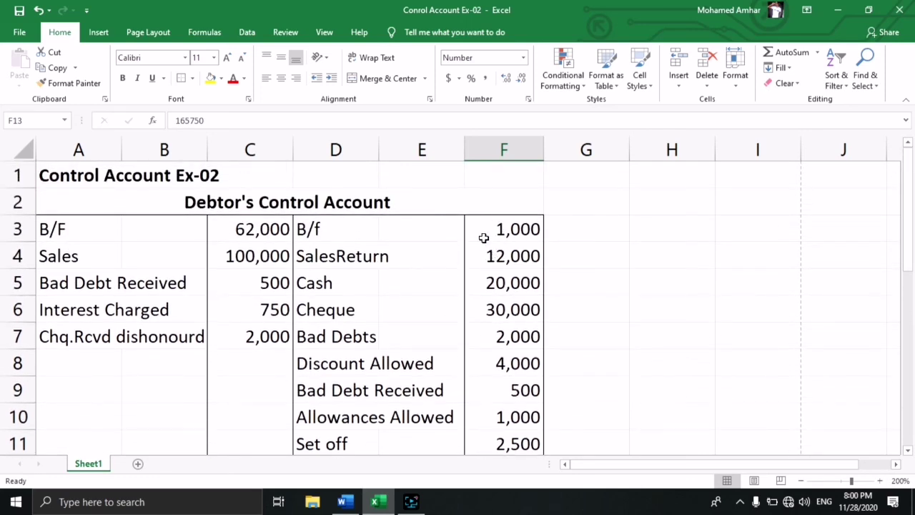
{"action": "left_click", "coordinate": [484, 229]}
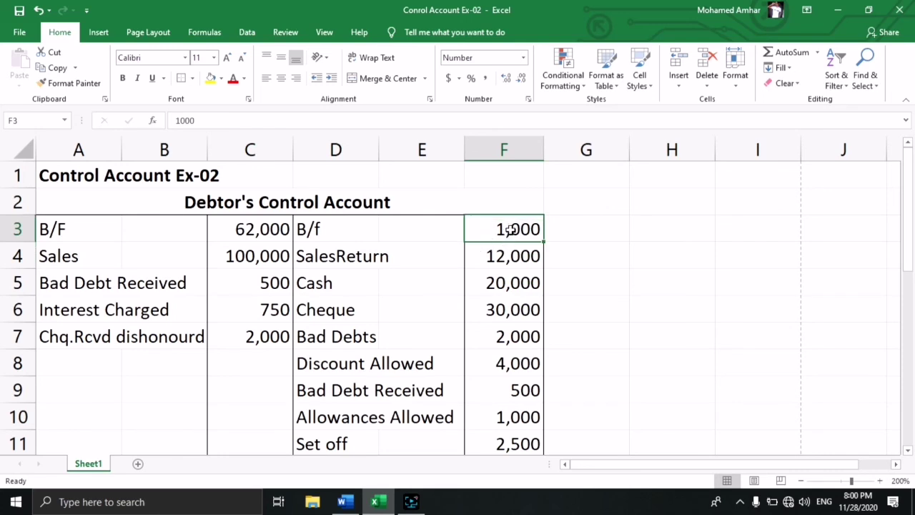
{"action": "key", "text": "Down"}
{"action": "key", "text": "Down"}
{"action": "key", "text": "Down"}
{"action": "key", "text": "Down"}
{"action": "key", "text": "Down"}
{"action": "key", "text": "Down"}
{"action": "key", "text": "Down"}
{"action": "key", "text": "Down"}
{"action": "key", "text": "Down"}
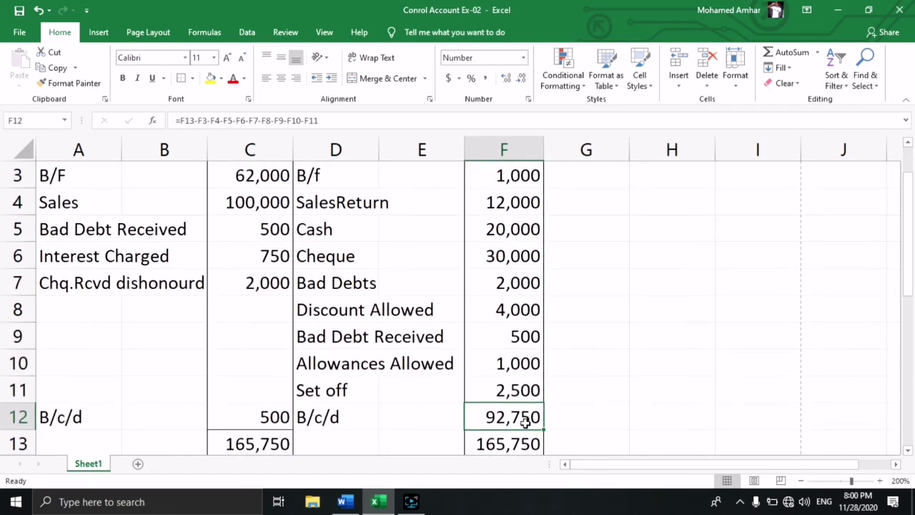
- Check the credit-side total in F13 and the B/f amount beneath it in F14
{"action": "key", "text": "Up"}
{"action": "key", "text": "Down"}
{"action": "key", "text": "Down"}
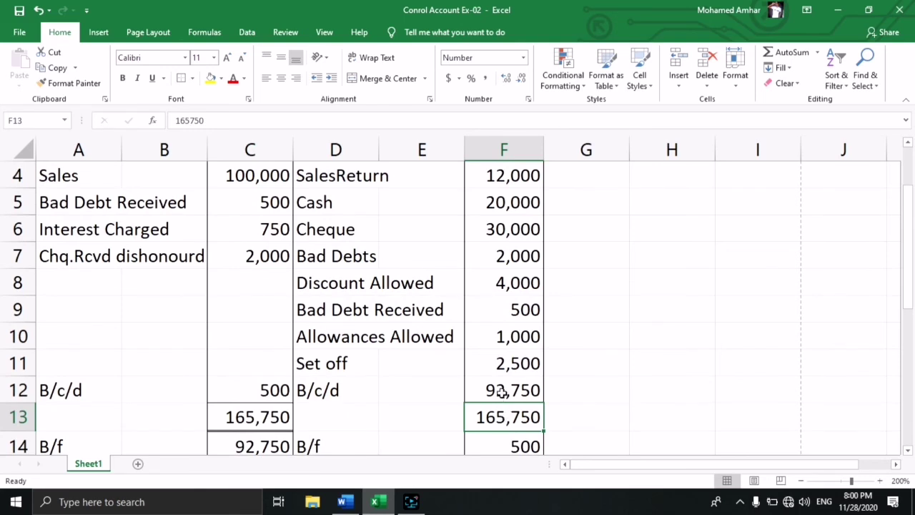
{"action": "key", "text": "Down"}
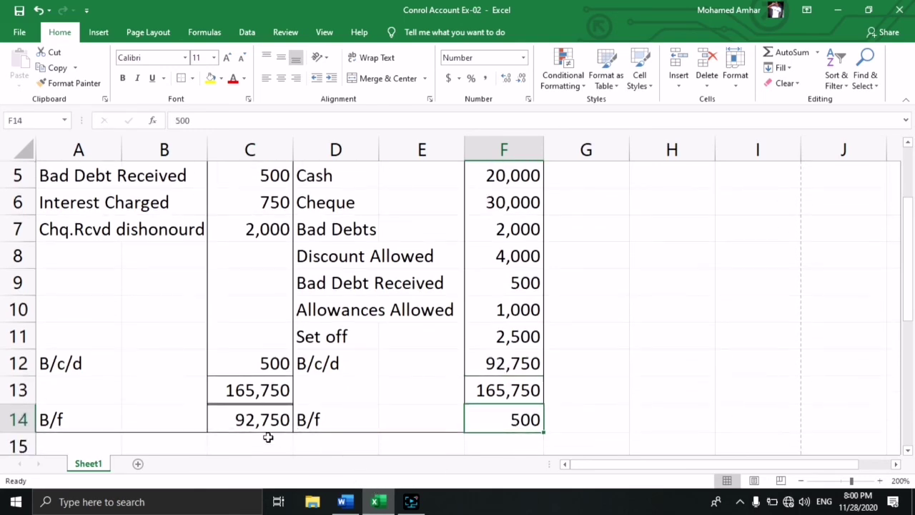